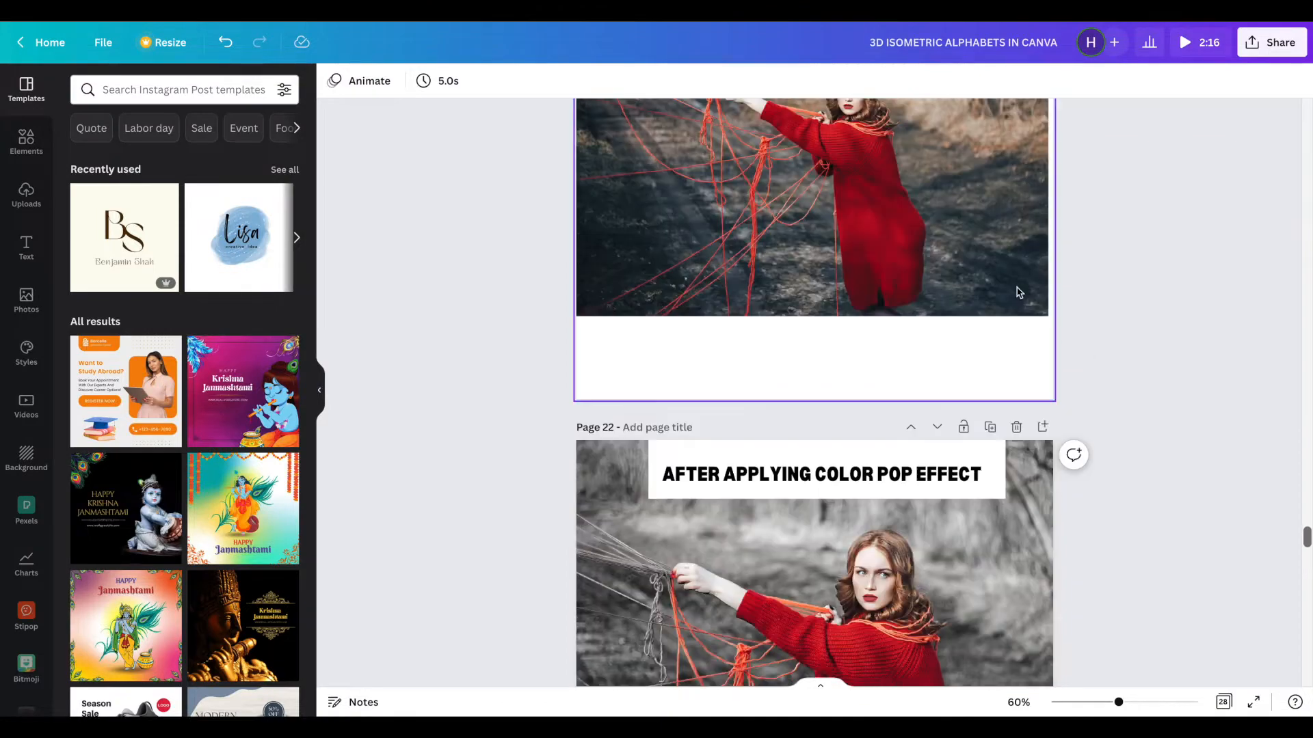
Step: Add a blank page after page 22 and search the photo library for "girl in forest"
scroll(1016, 292, "down", 5)
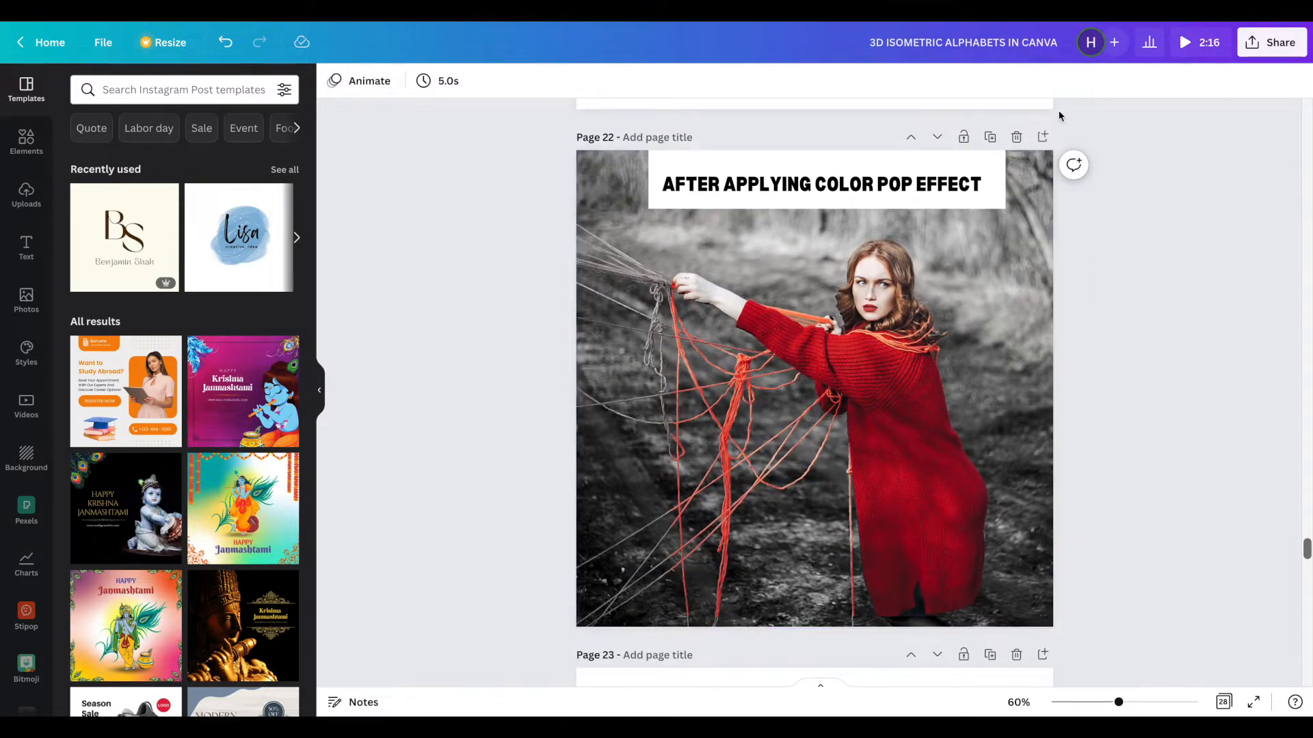
left_click(1043, 138)
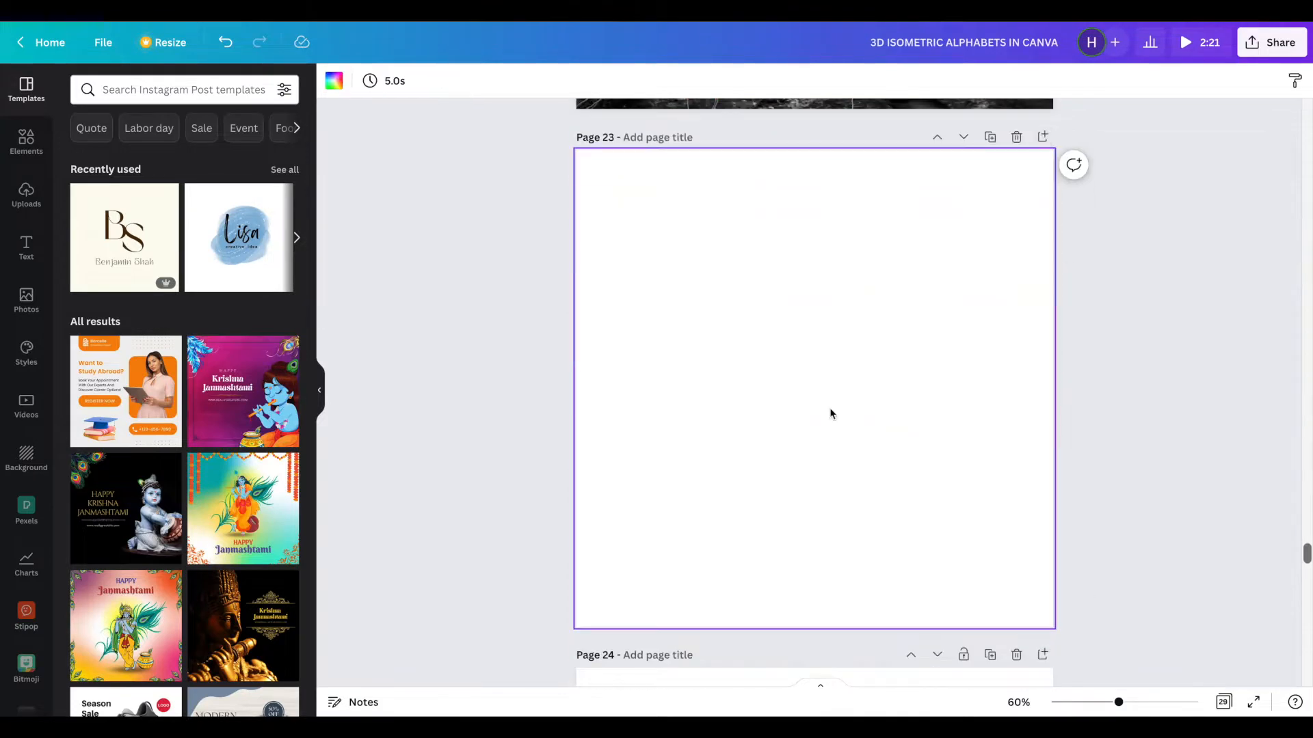
left_click(26, 301)
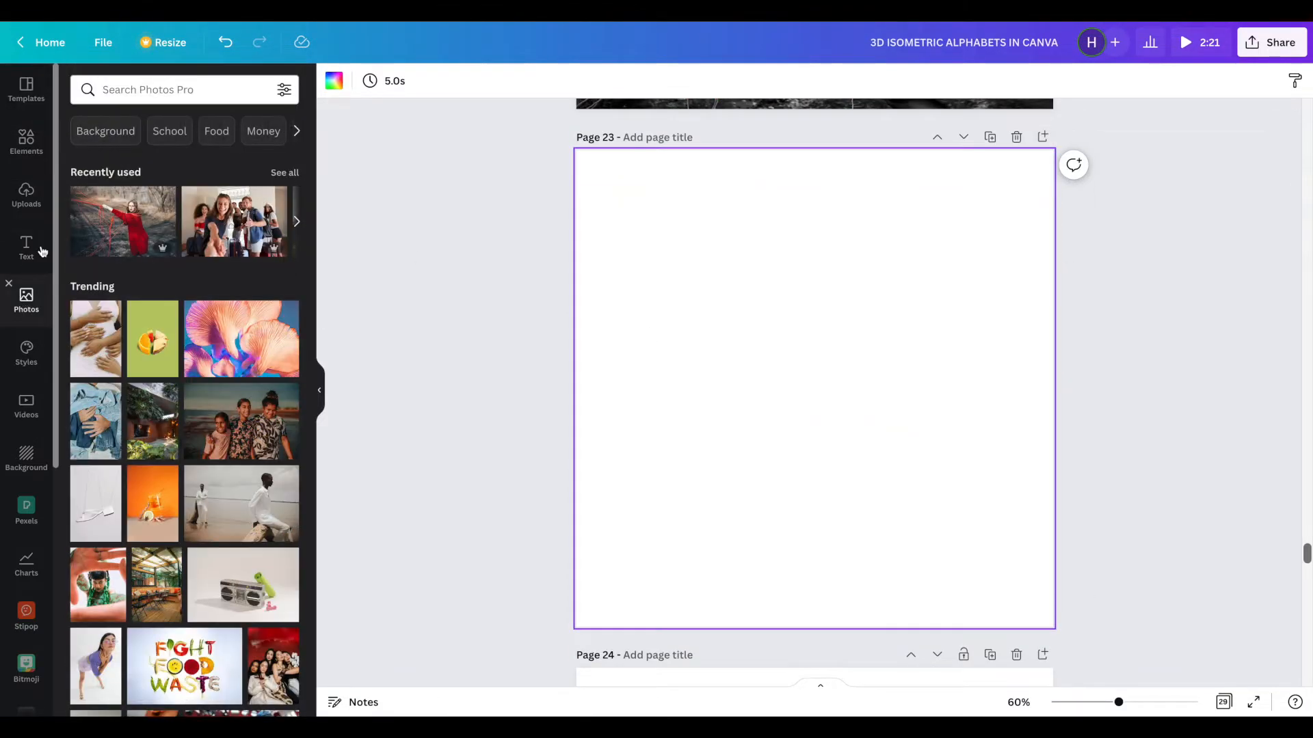
left_click(140, 93)
type("Girl in")
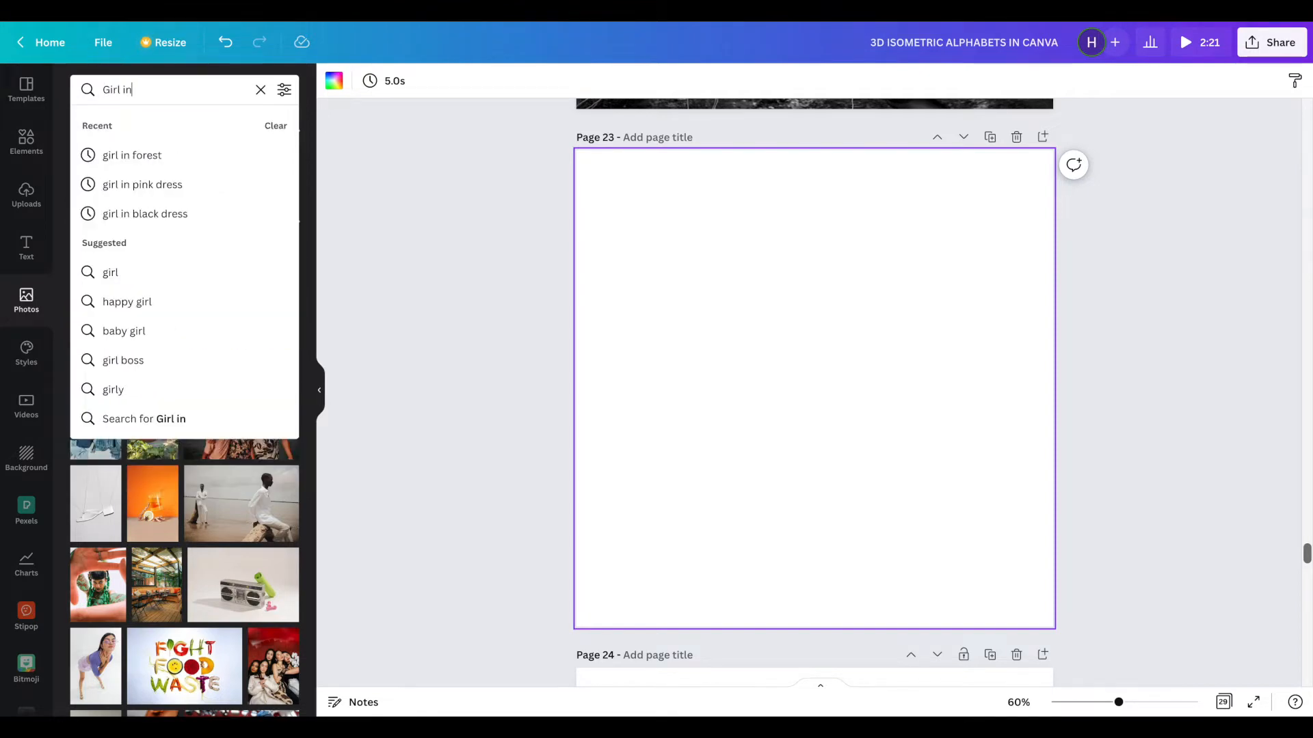
left_click(118, 156)
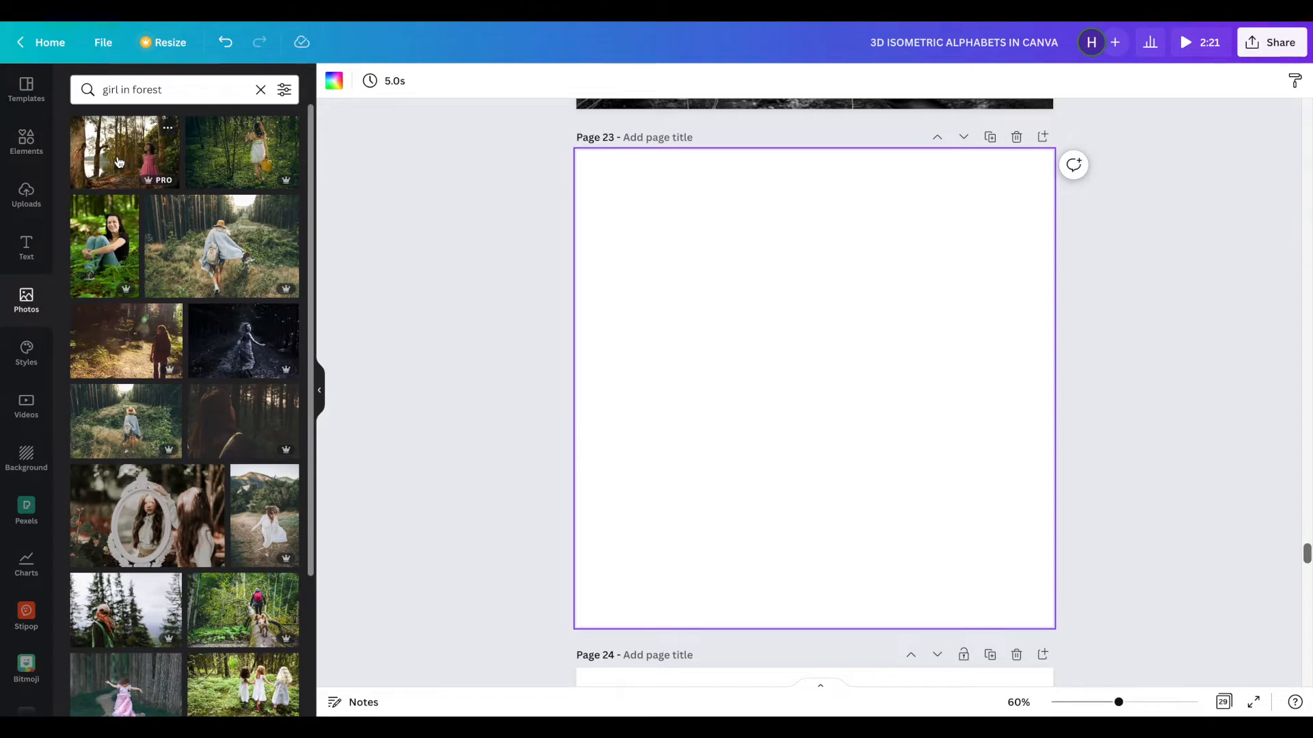
Step: Place the photo of the little girl holding pink flowers on page 23 and set it as the page background
scroll(208, 247, "down", 10)
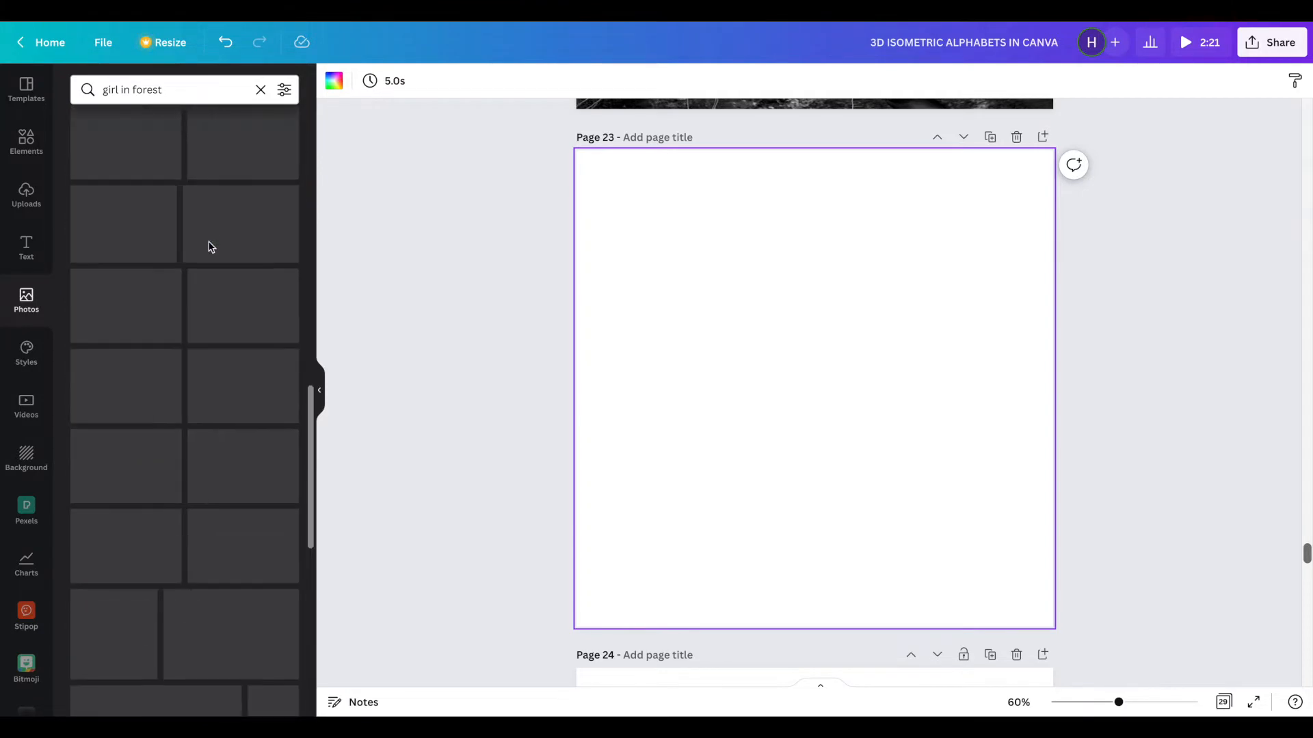
scroll(210, 248, "down", 3)
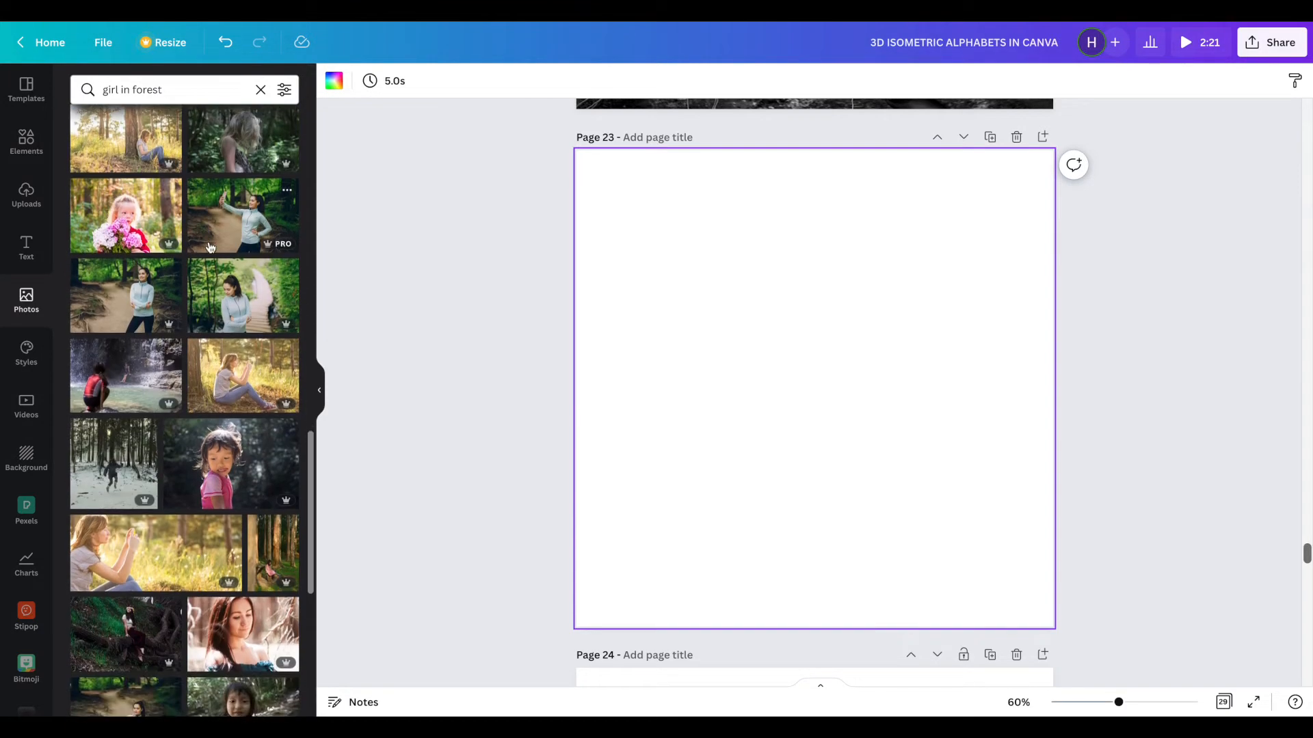
left_click(106, 230)
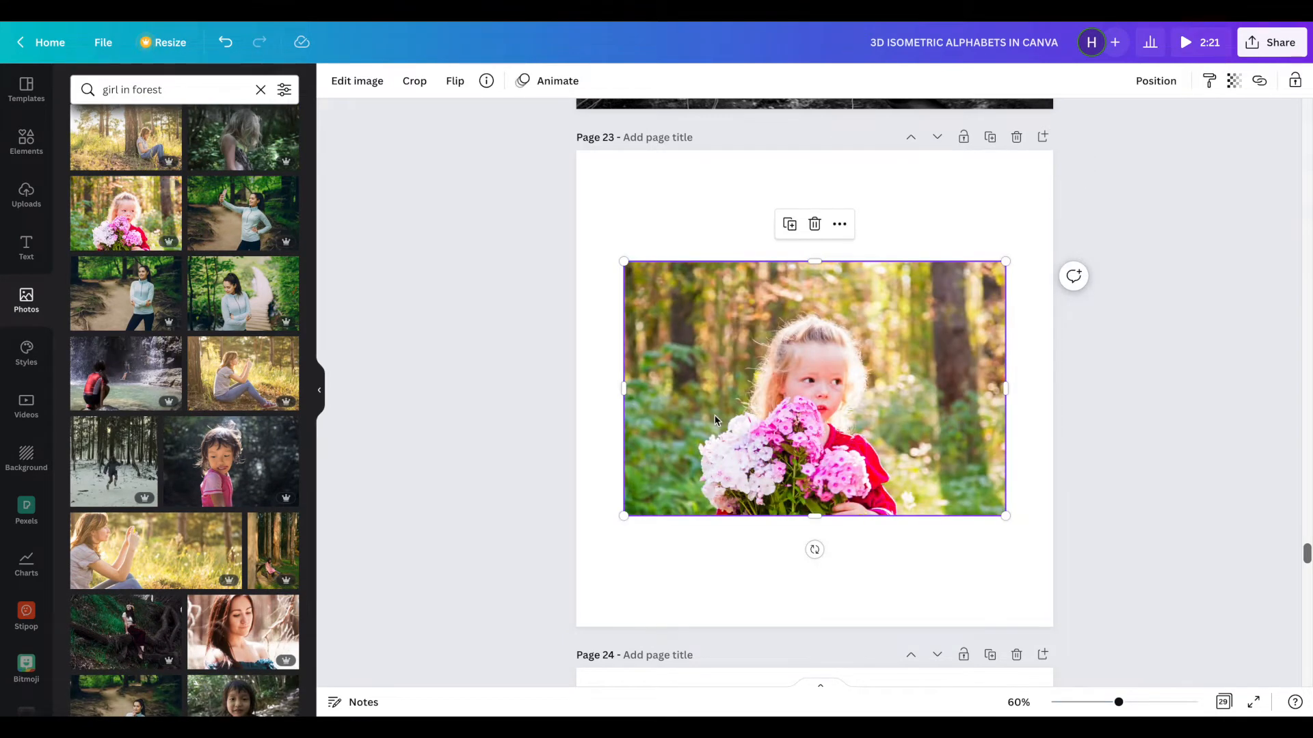
left_click_drag(752, 419, 731, 380)
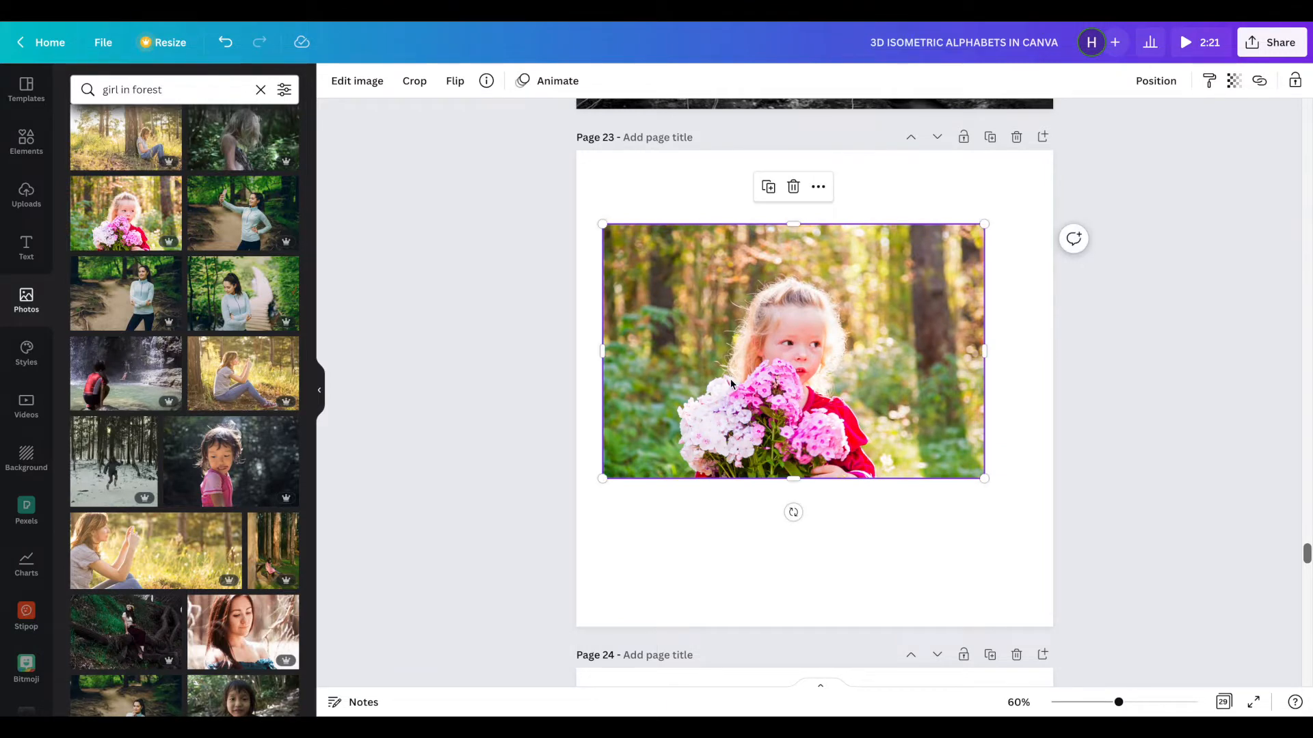
right_click(731, 383)
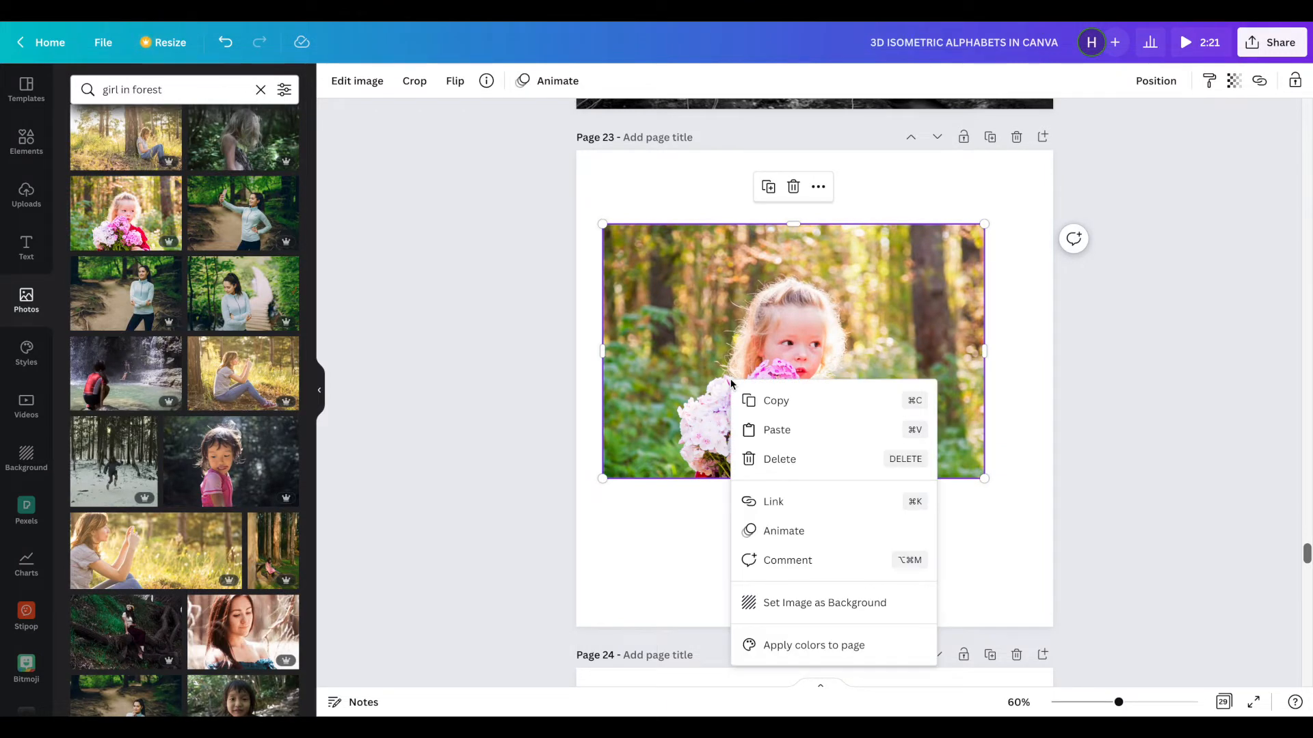
left_click(773, 604)
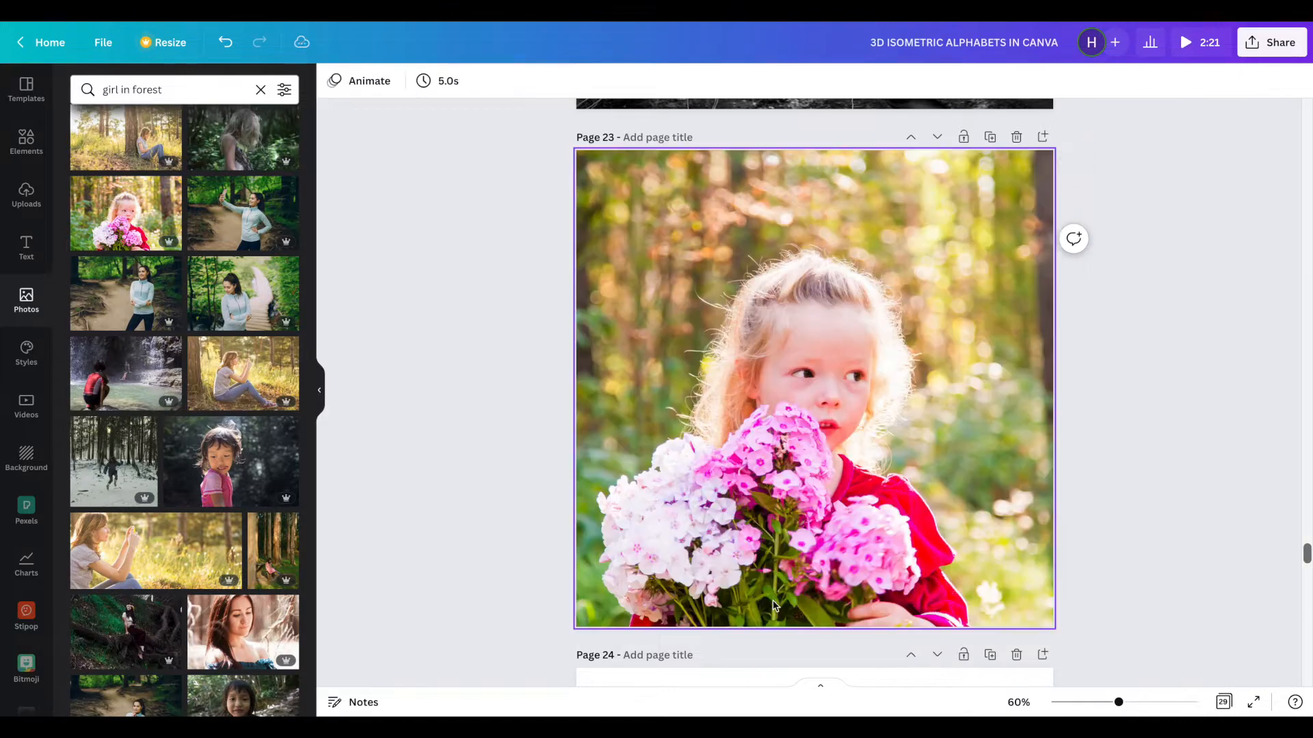
Step: Add another blank page after page 23 and place the same flower girl photo on it
left_click(1041, 137)
left_click(116, 220)
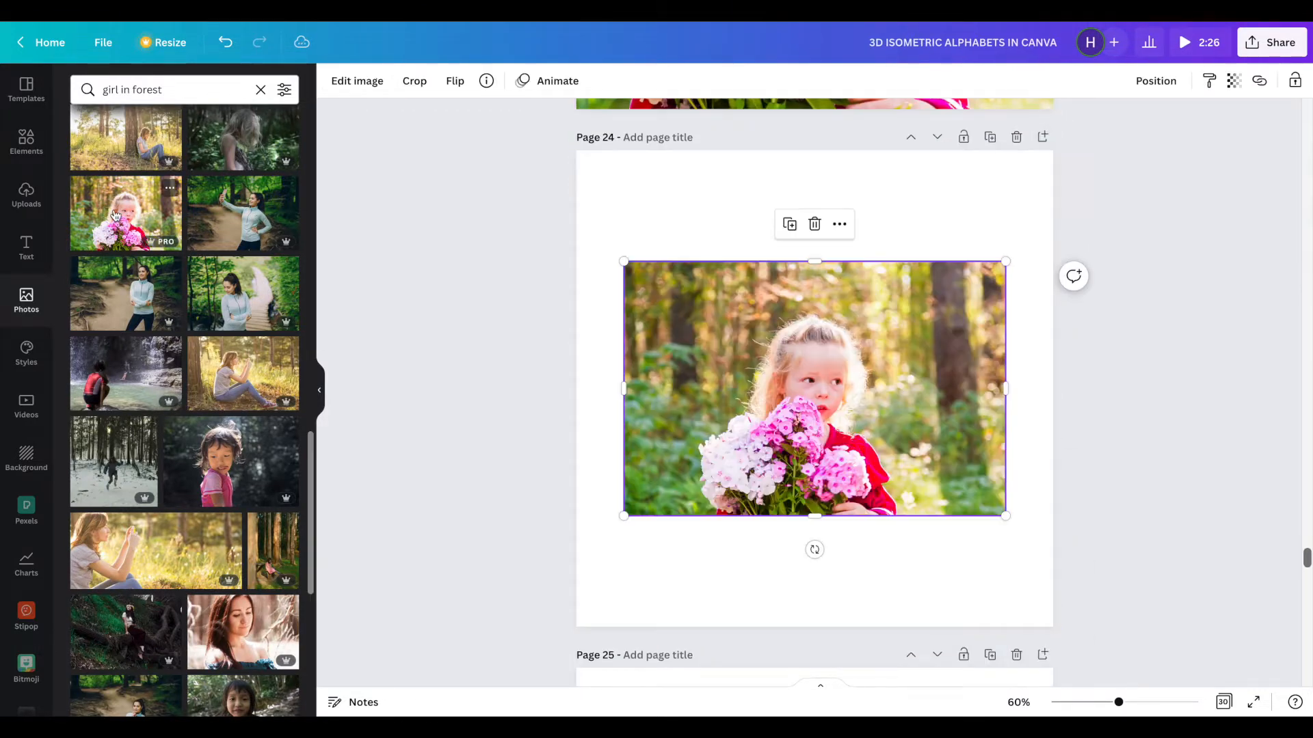
Step: Apply the Street filter to the background photo on page 23
scroll(839, 387, "up", 5)
scroll(838, 387, "up", 3)
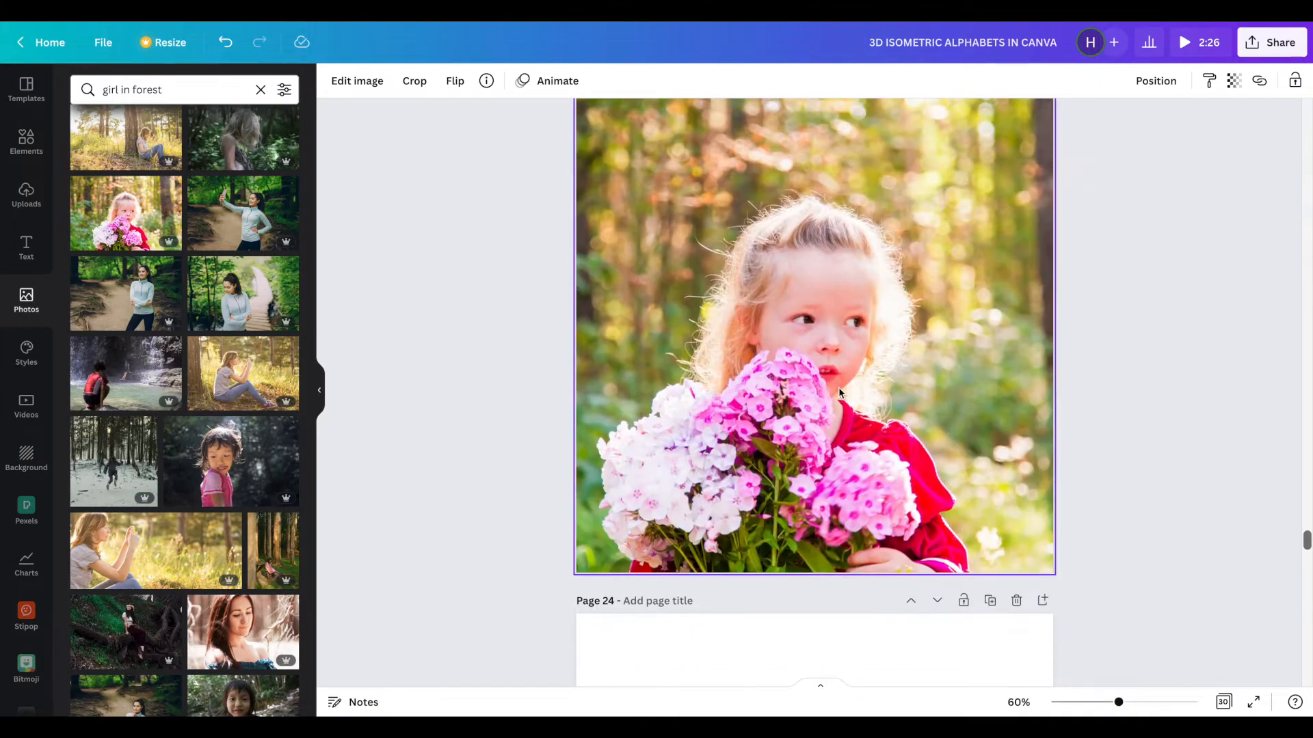
left_click(736, 411)
scroll(521, 194, "down", 1)
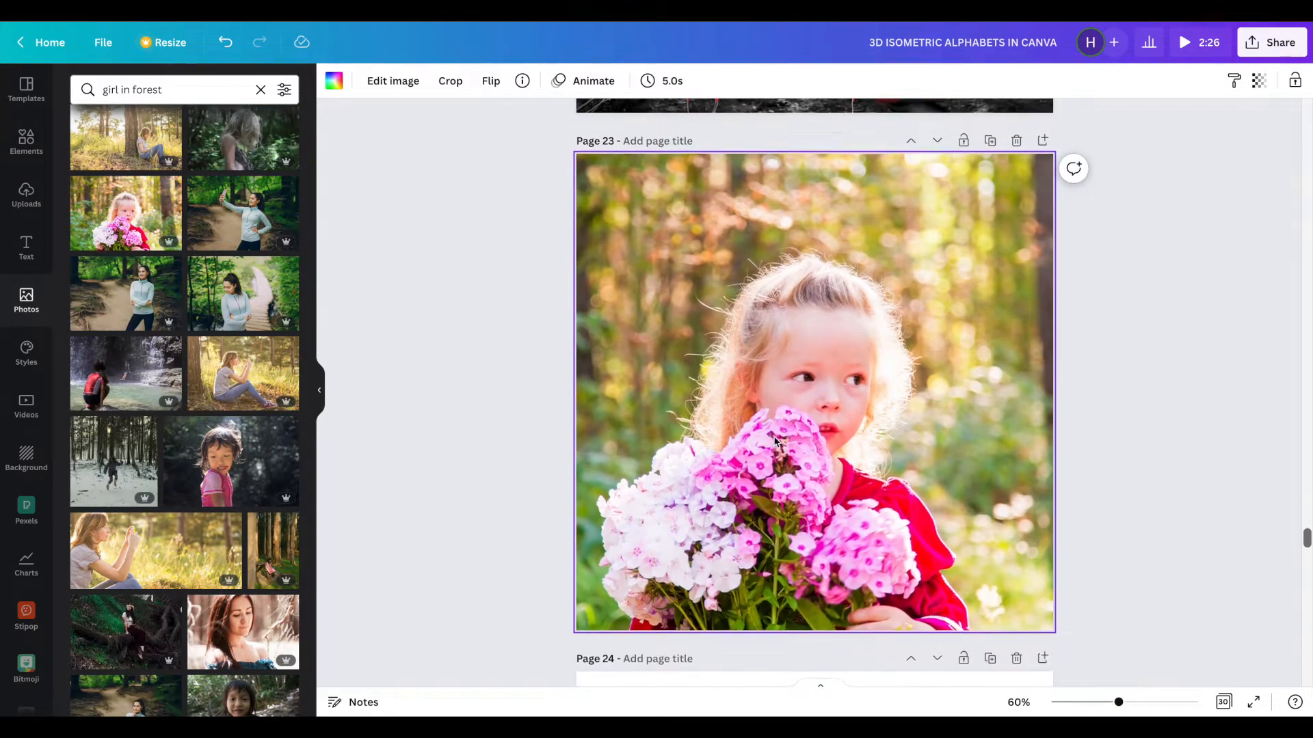
left_click(393, 82)
left_click(252, 122)
type("Filt")
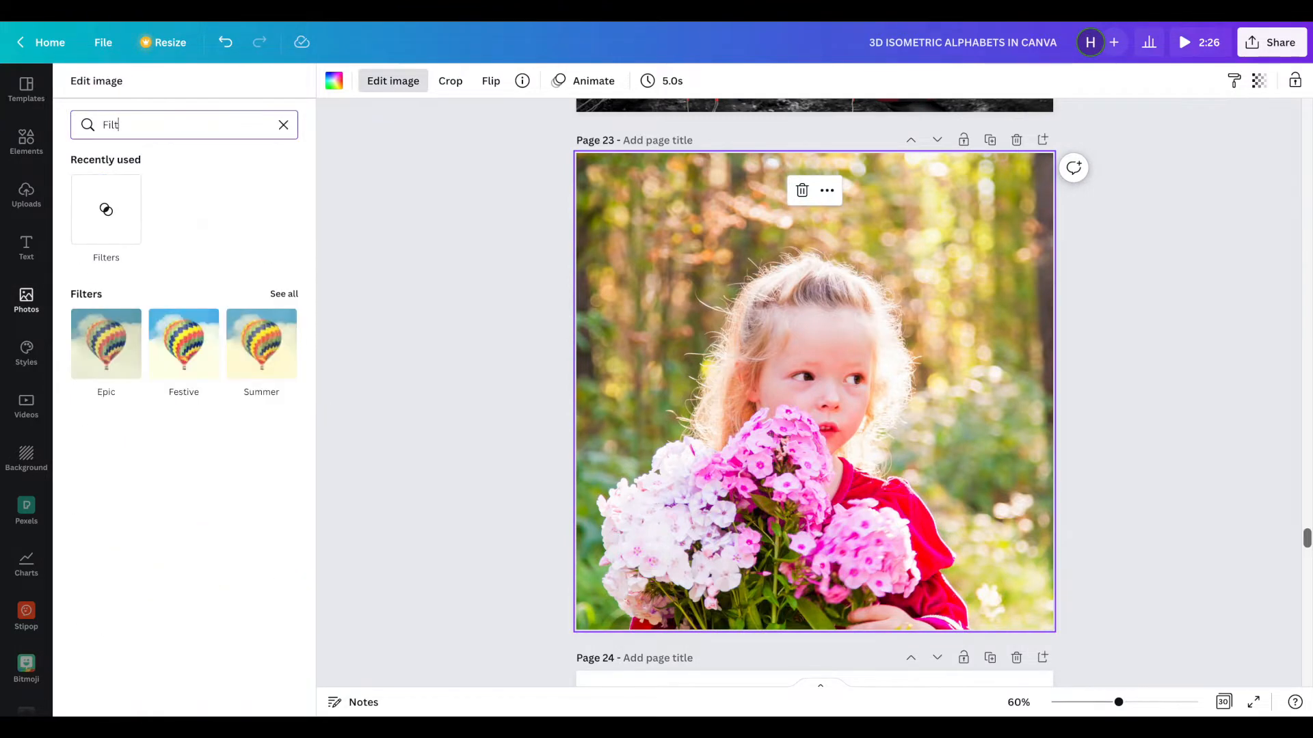
left_click(110, 215)
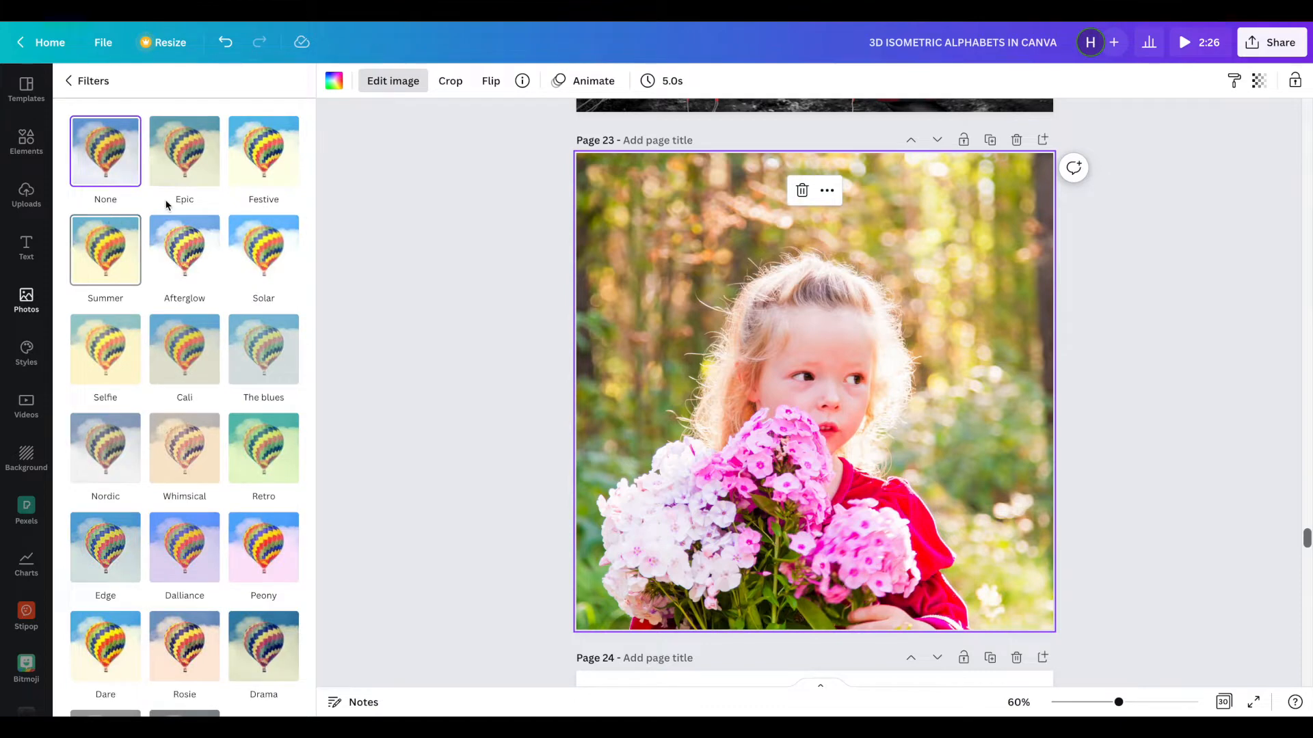
scroll(207, 312, "down", 2)
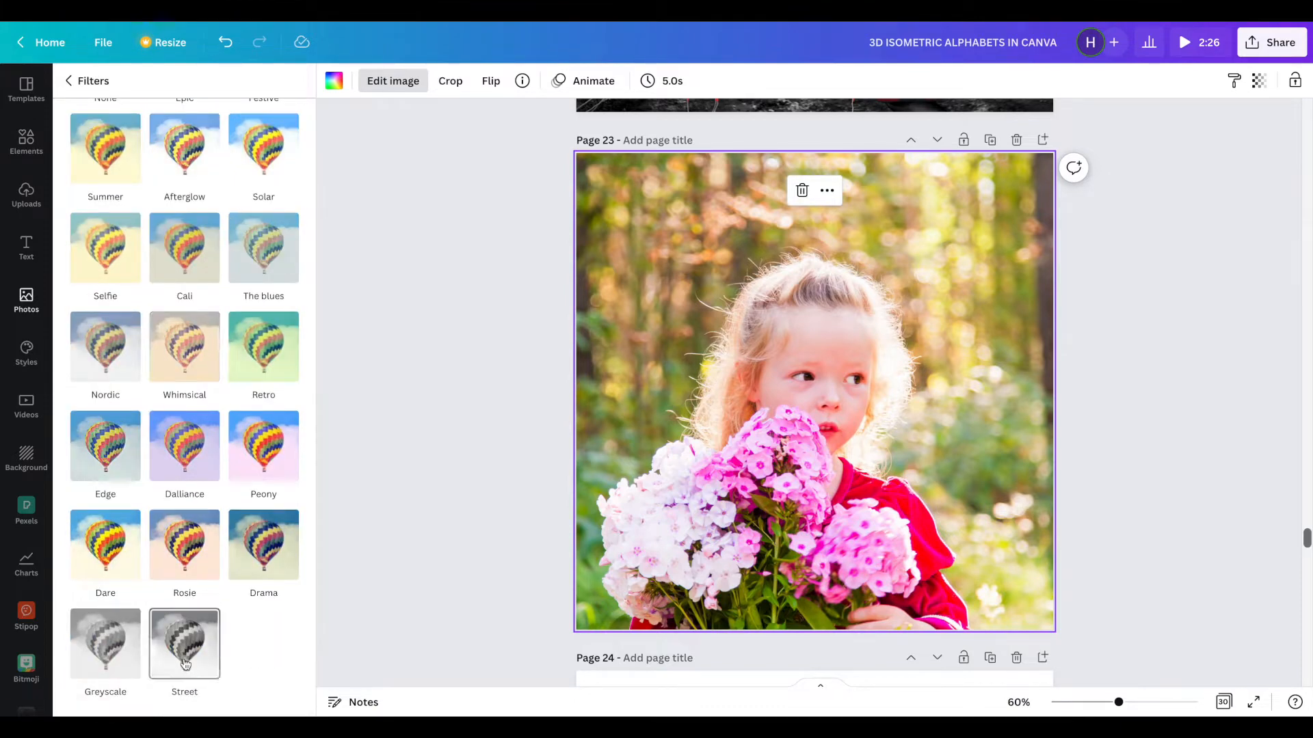
left_click(185, 647)
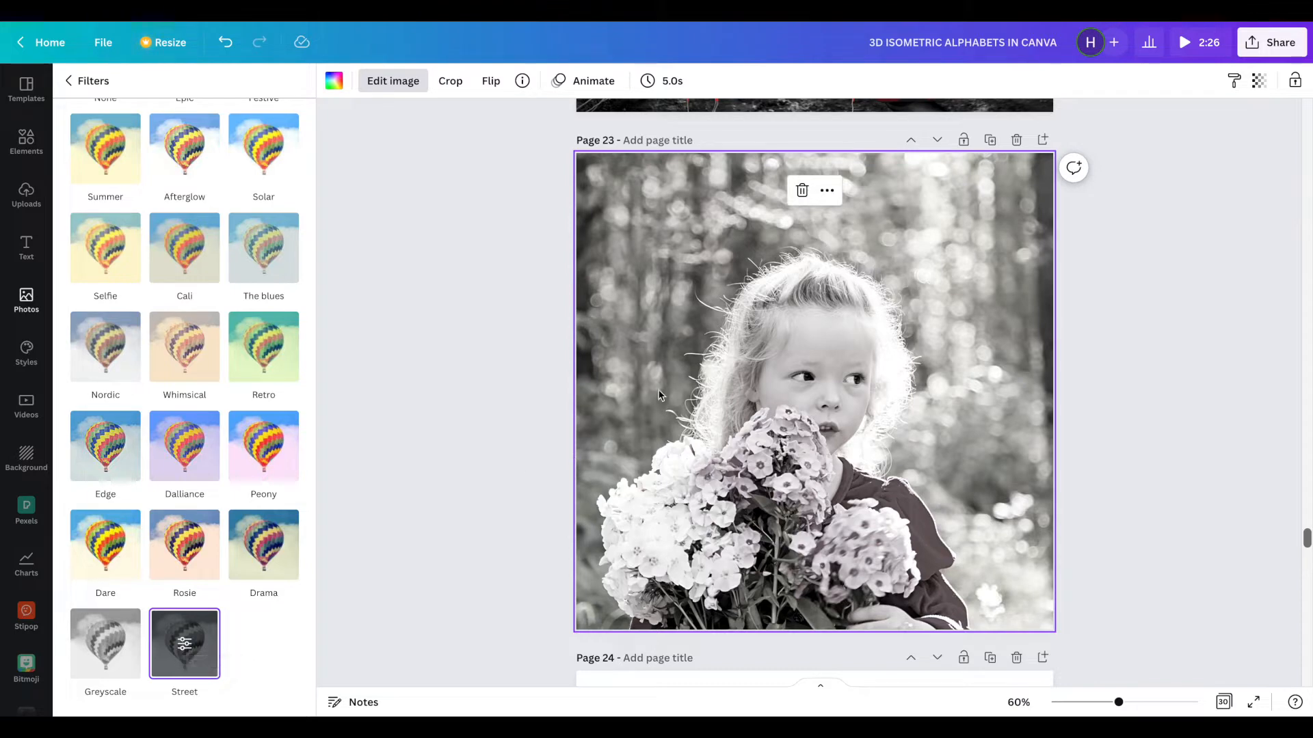
Step: Set the Street filter's intensity to 100 on the page 23 background photo
left_click(394, 91)
left_click(395, 91)
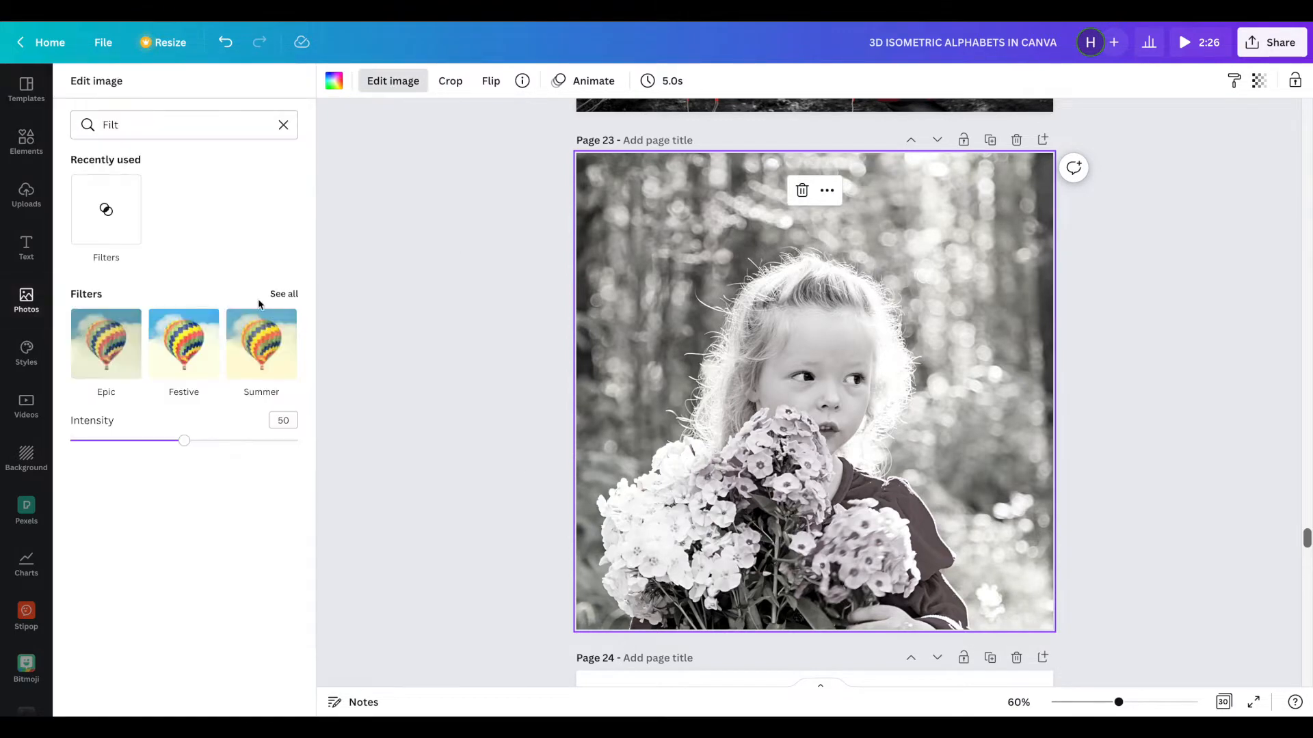
left_click(285, 296)
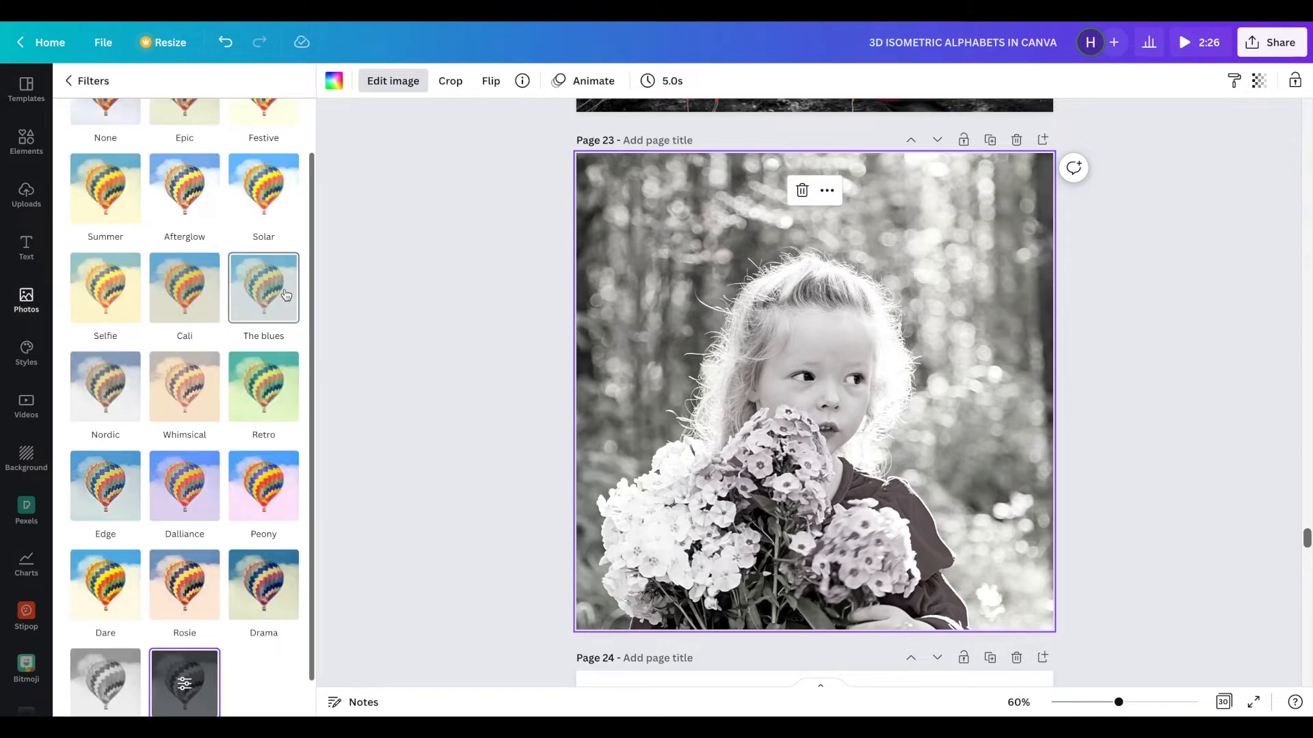
scroll(221, 570, "down", 1)
left_click(186, 645)
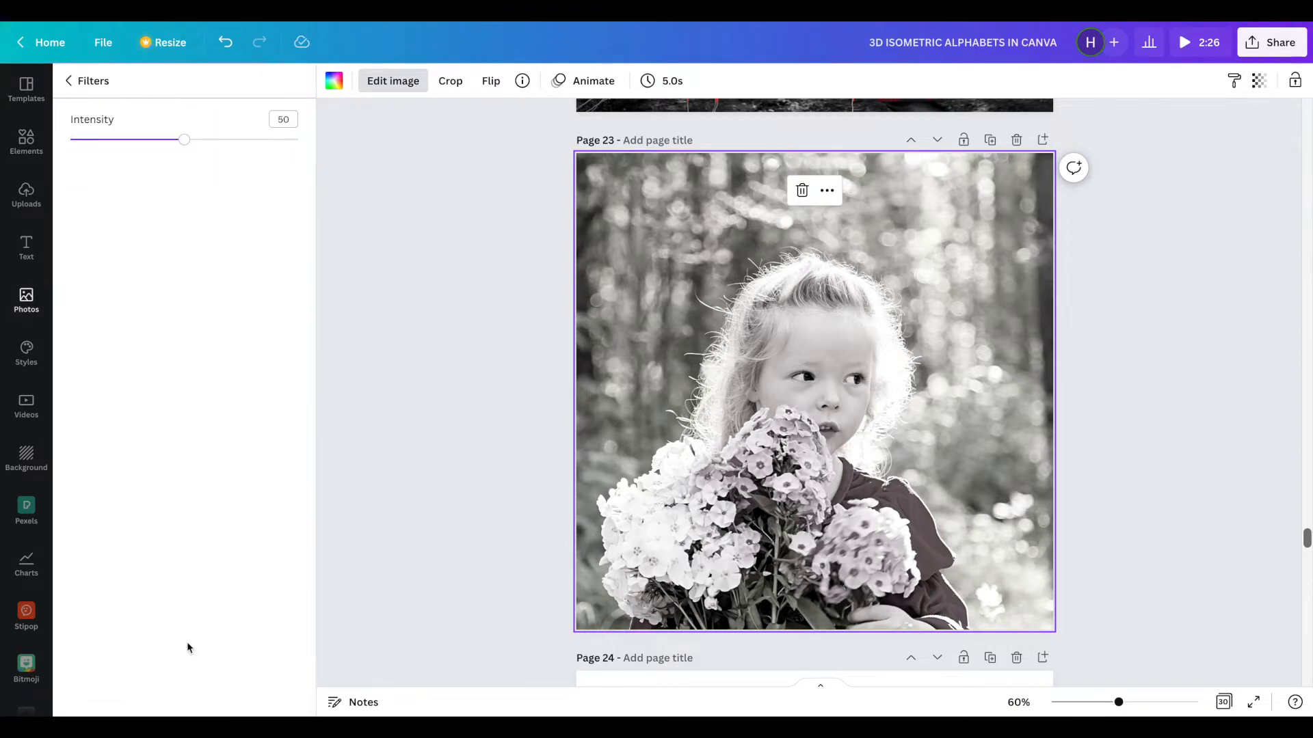
left_click_drag(185, 145, 327, 141)
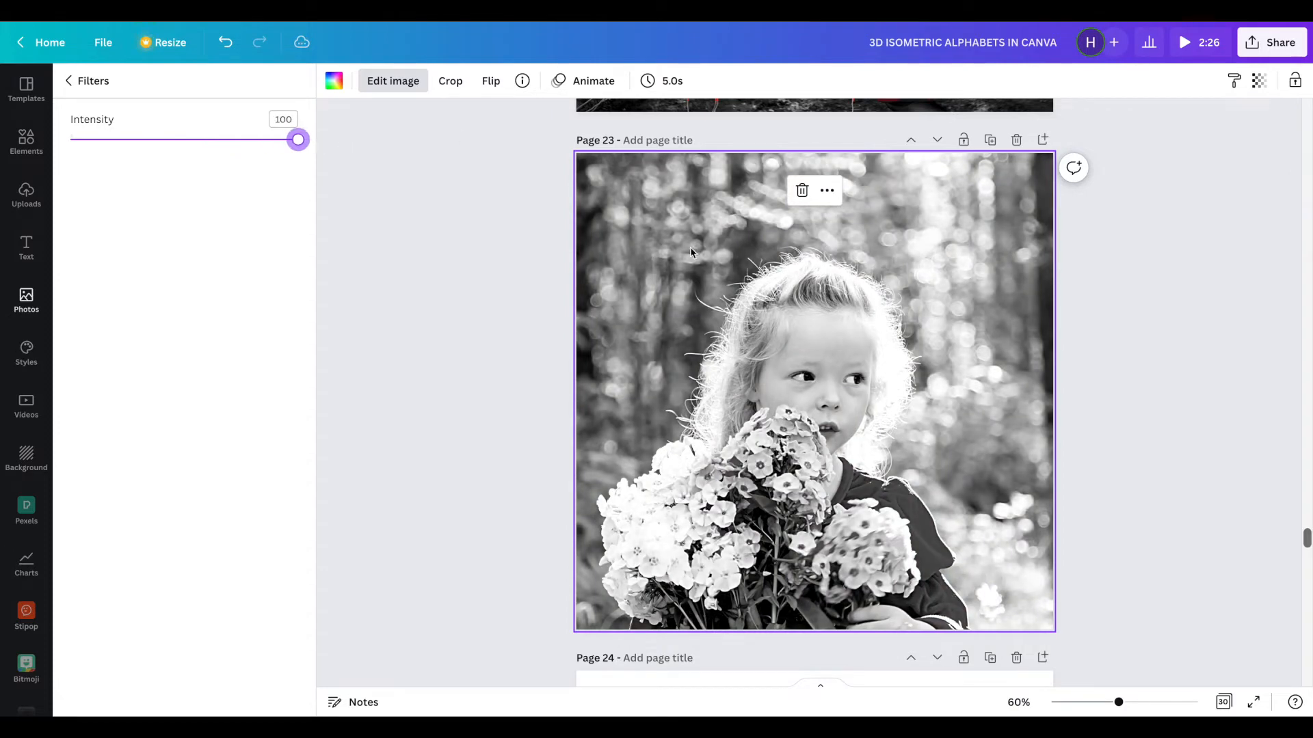
Step: Adjust the page 23 background photo to contrast 34 and brightness -29
left_click(387, 82)
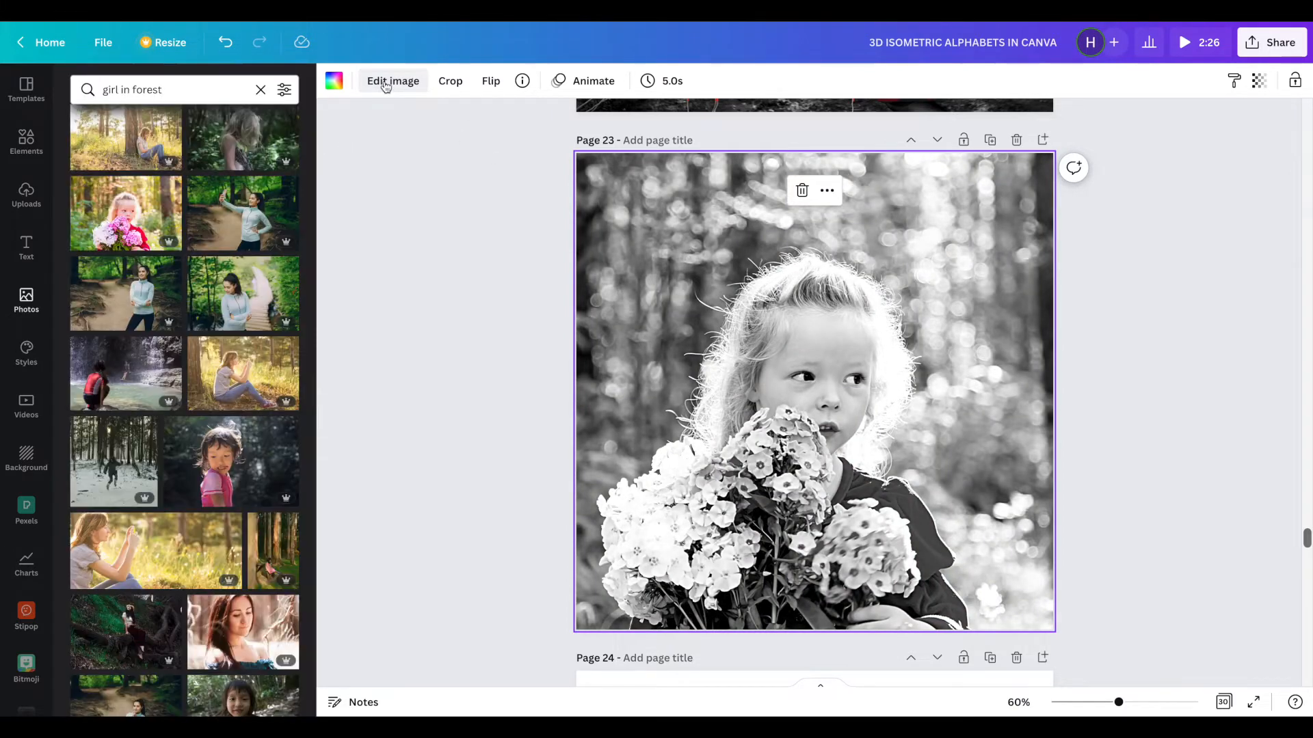
left_click(387, 83)
left_click(283, 125)
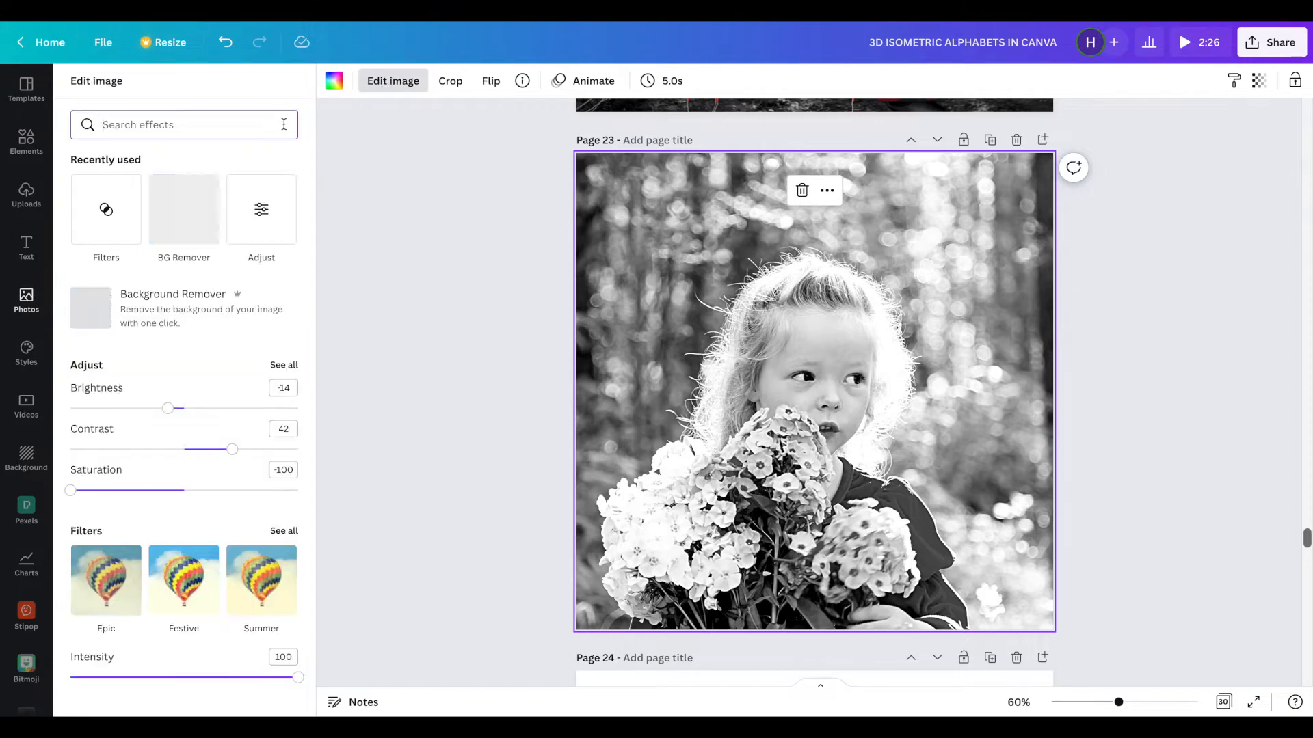
left_click(257, 225)
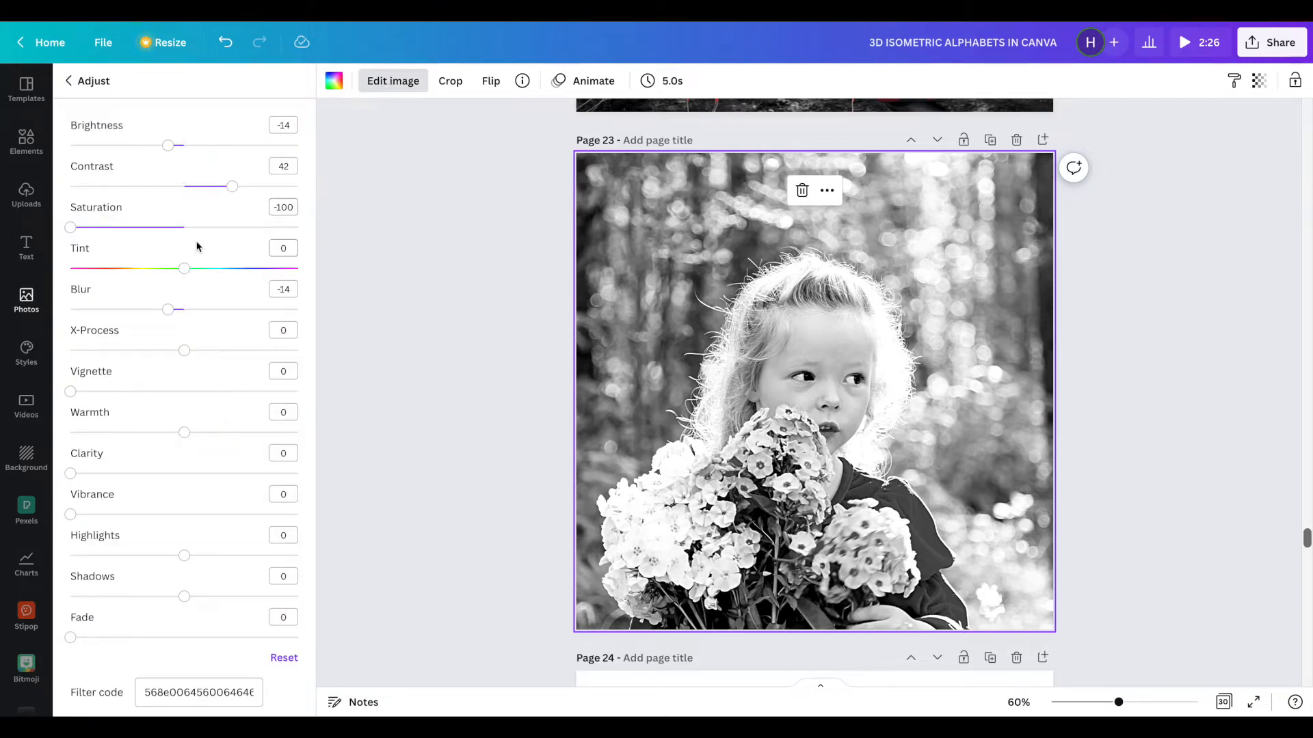
mouse_move(235, 189)
left_mouse_down()
mouse_move(271, 185)
mouse_move(191, 185)
mouse_move(224, 186)
left_mouse_up()
mouse_move(167, 147)
left_mouse_down()
mouse_move(137, 145)
mouse_move(151, 146)
left_mouse_up()
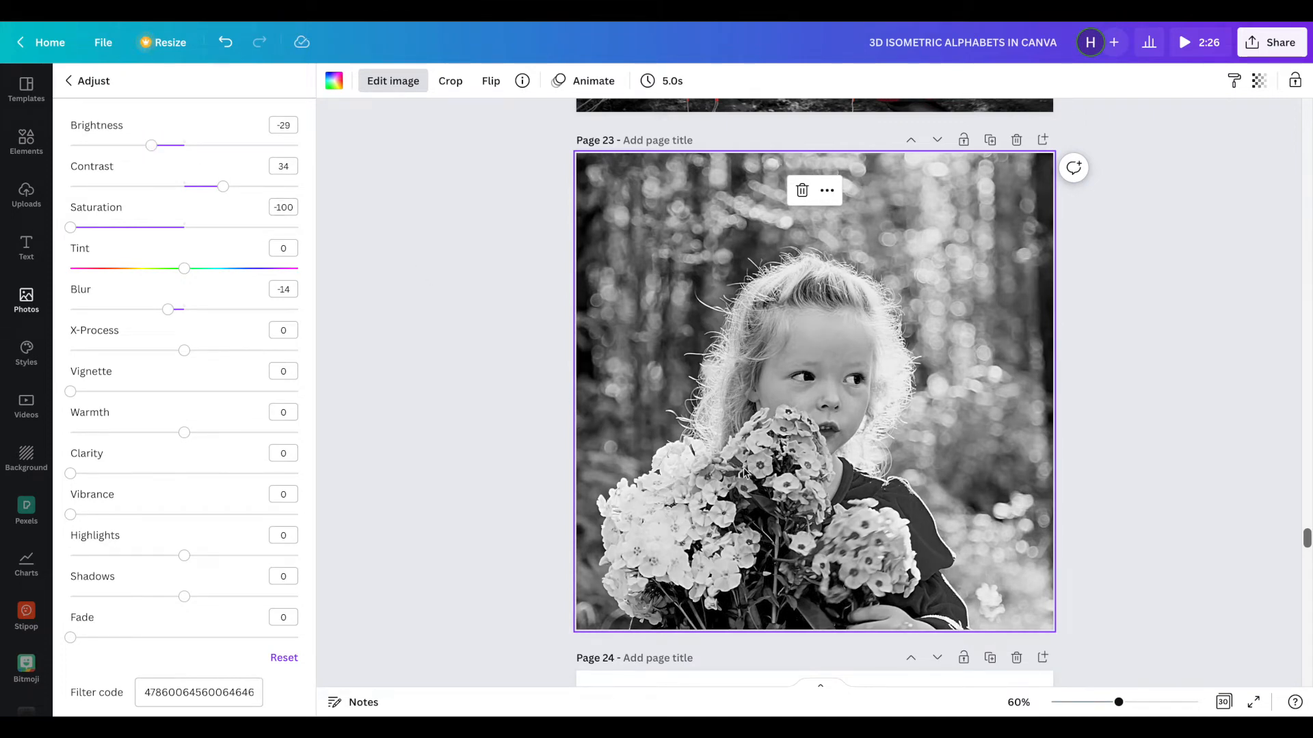
Step: Copy the colour photo from page 24 onto page 23, placing it over the black-and-white background
left_click(26, 89)
scroll(798, 471, "down", 5)
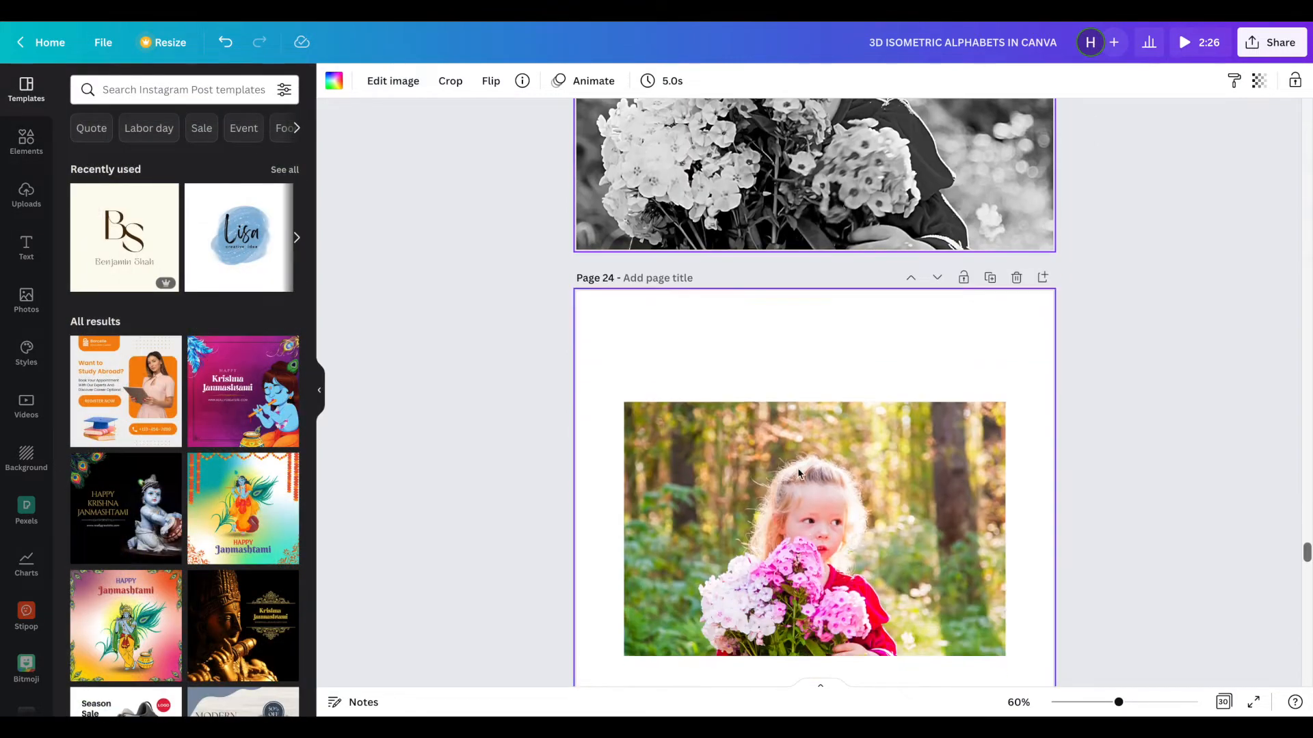
left_click(797, 468)
scroll(802, 513, "down", 1)
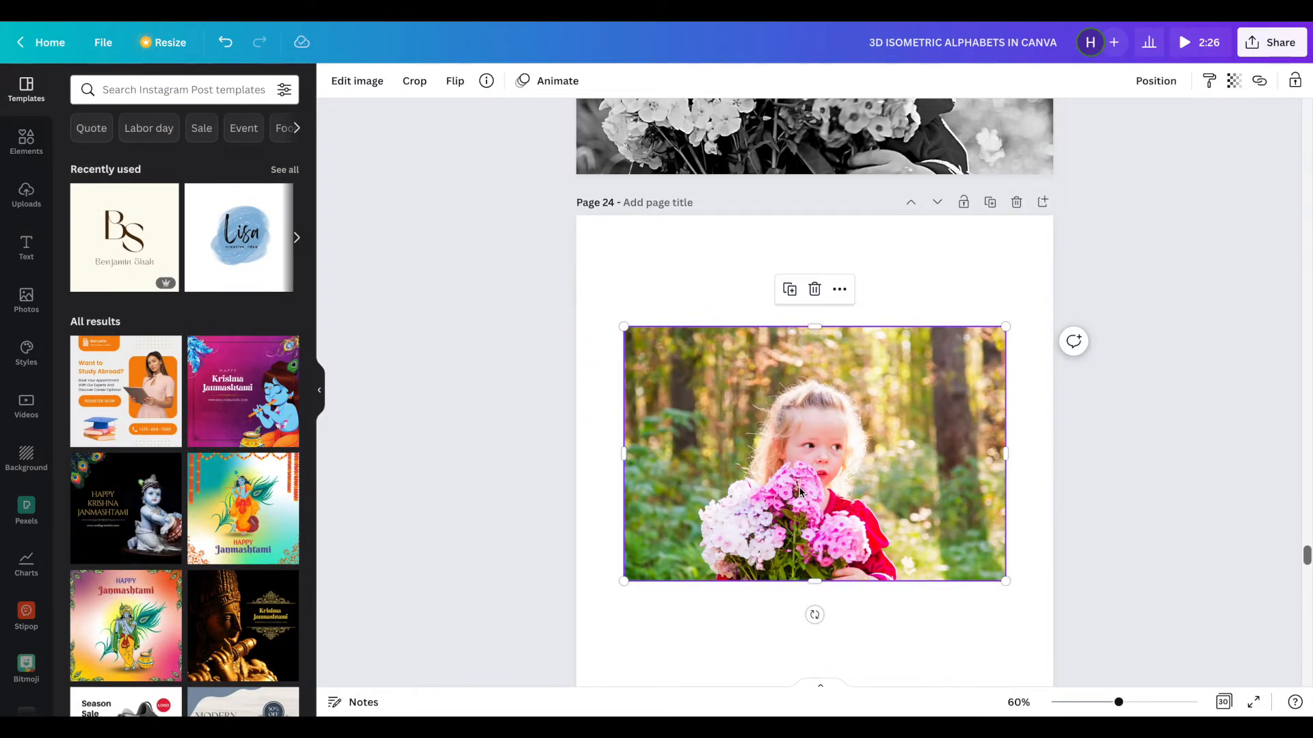
scroll(798, 486, "up", 4)
left_click(778, 268)
key("ctrl+v")
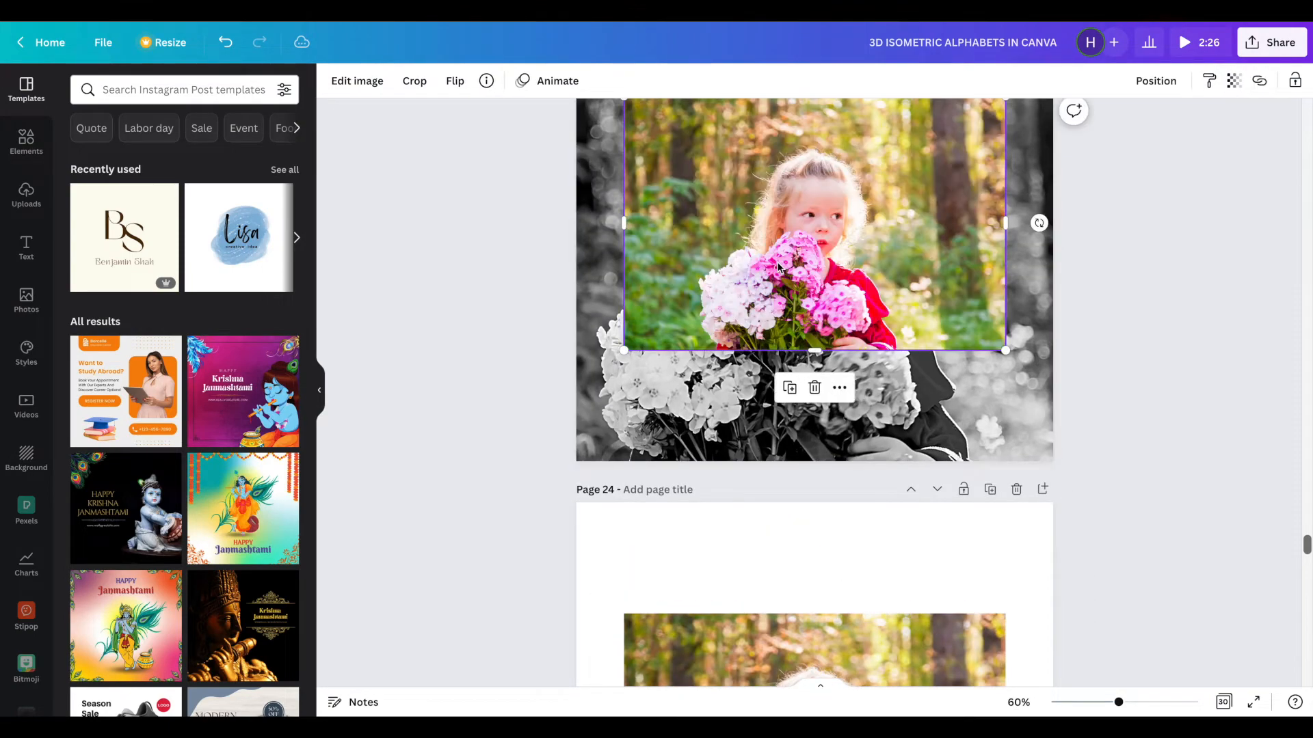
scroll(778, 266, "up", 2)
left_click_drag(789, 293, 782, 293)
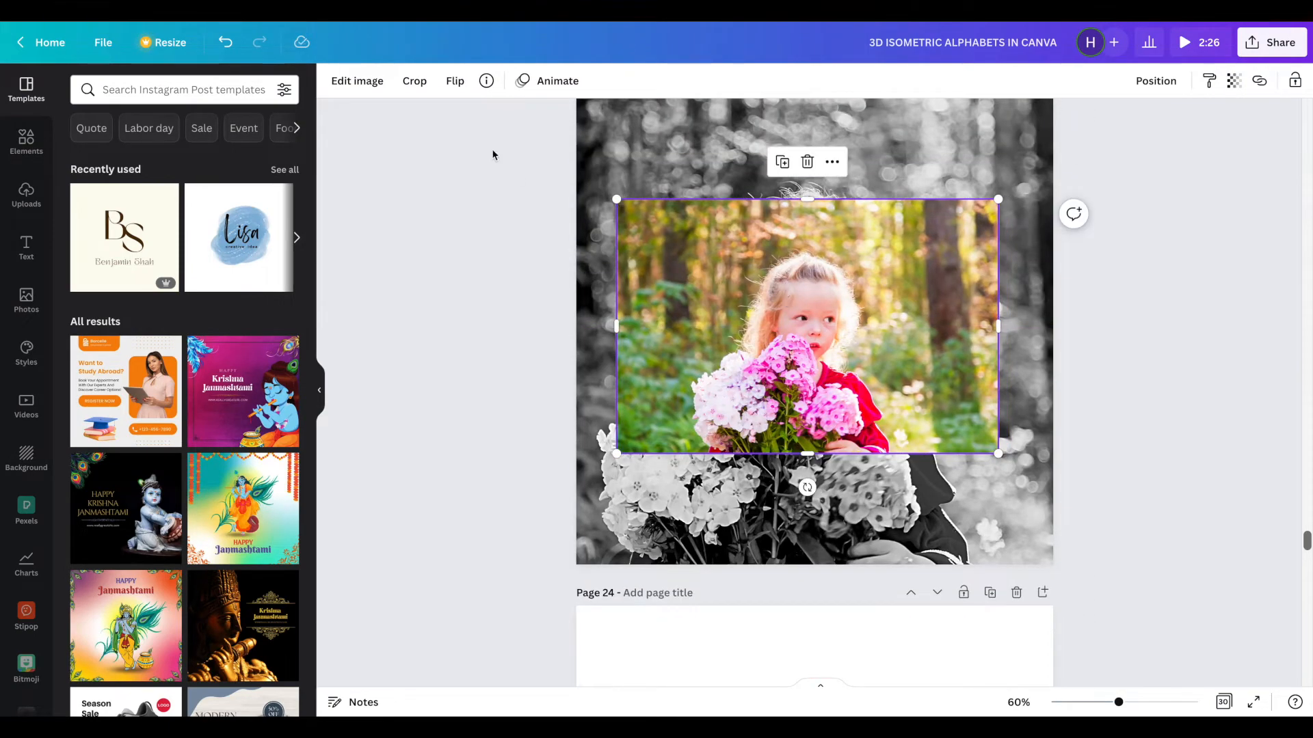
Step: Try removing the background of the uncropped colour photo on page 23 with Background Remover
left_click(359, 91)
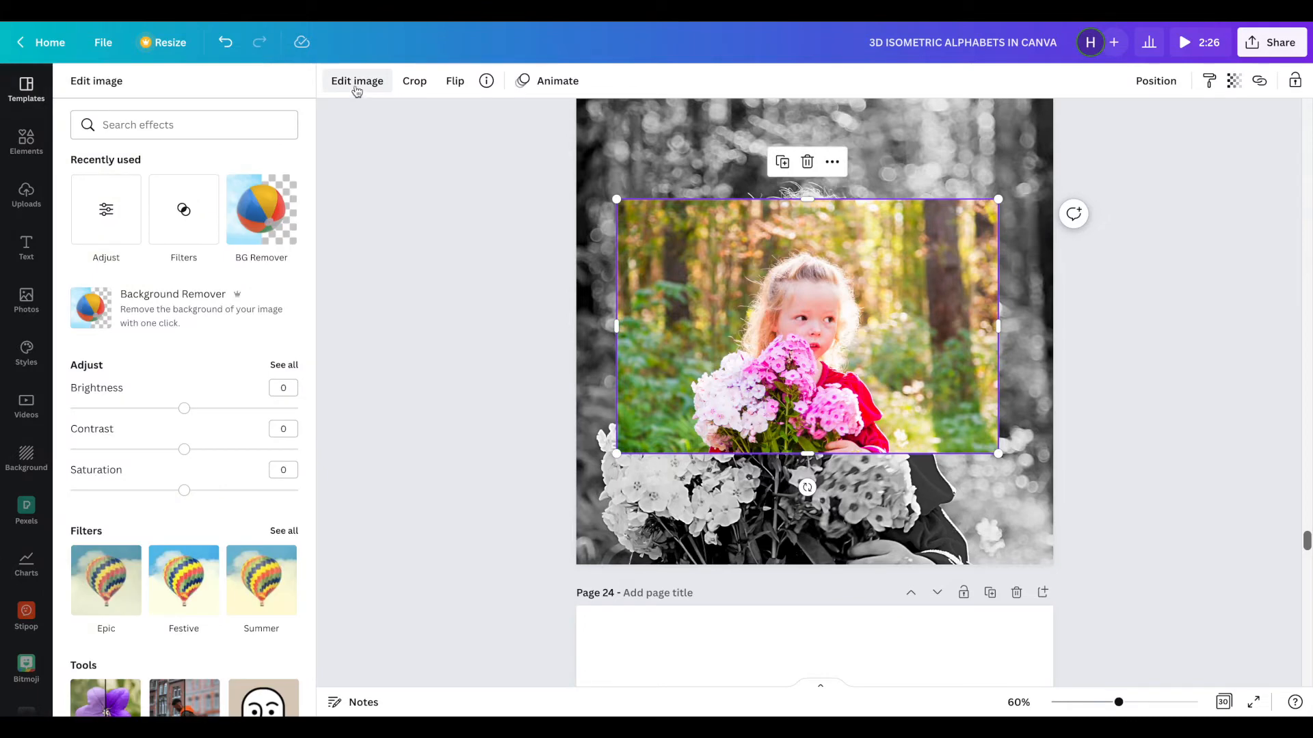
left_click(175, 308)
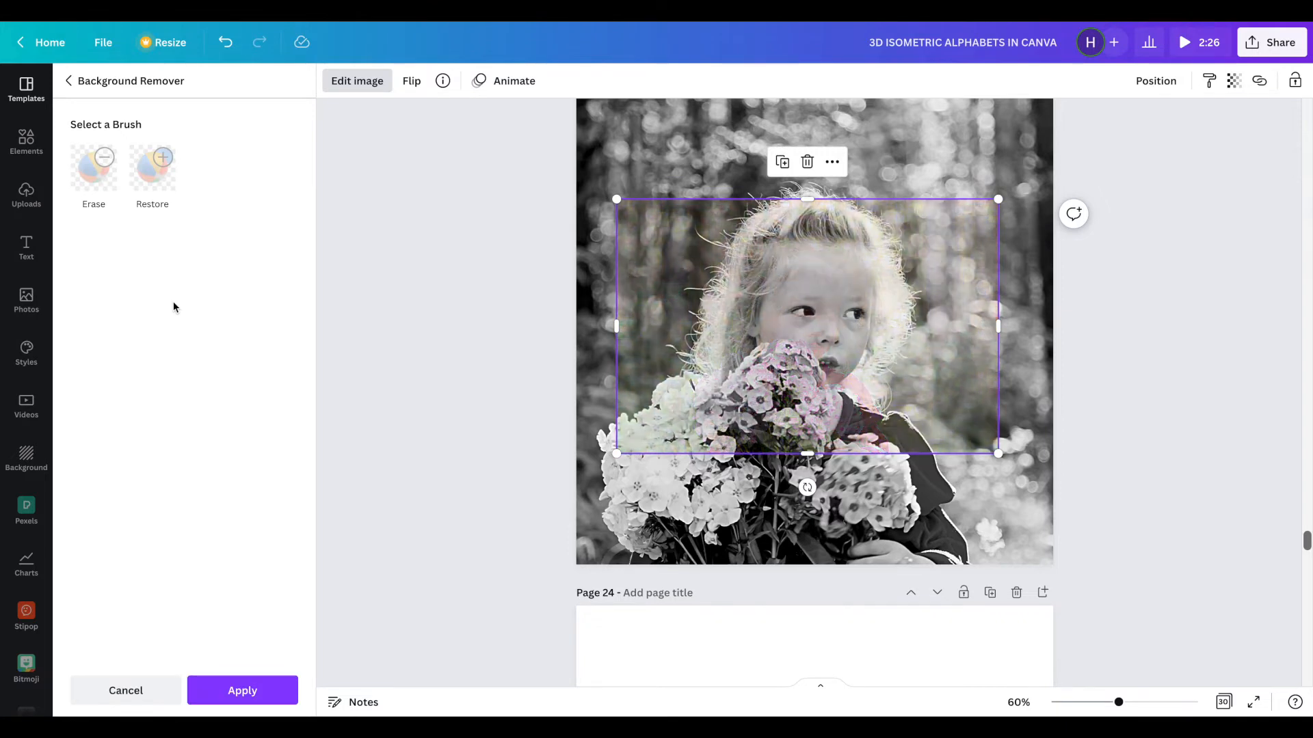
left_click(234, 691)
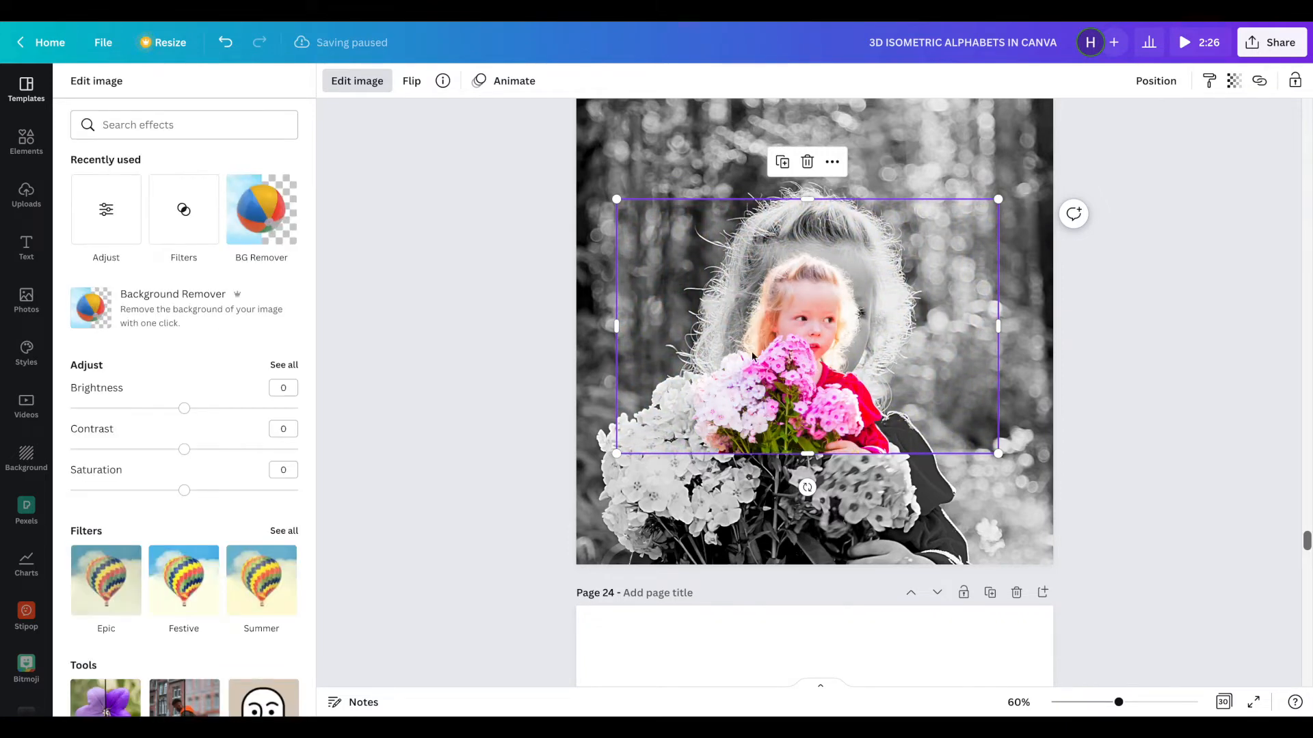
Step: Crop away the right side of the colour photo on page 23 and remove its background with Background Remover
left_click_drag(961, 330, 893, 344)
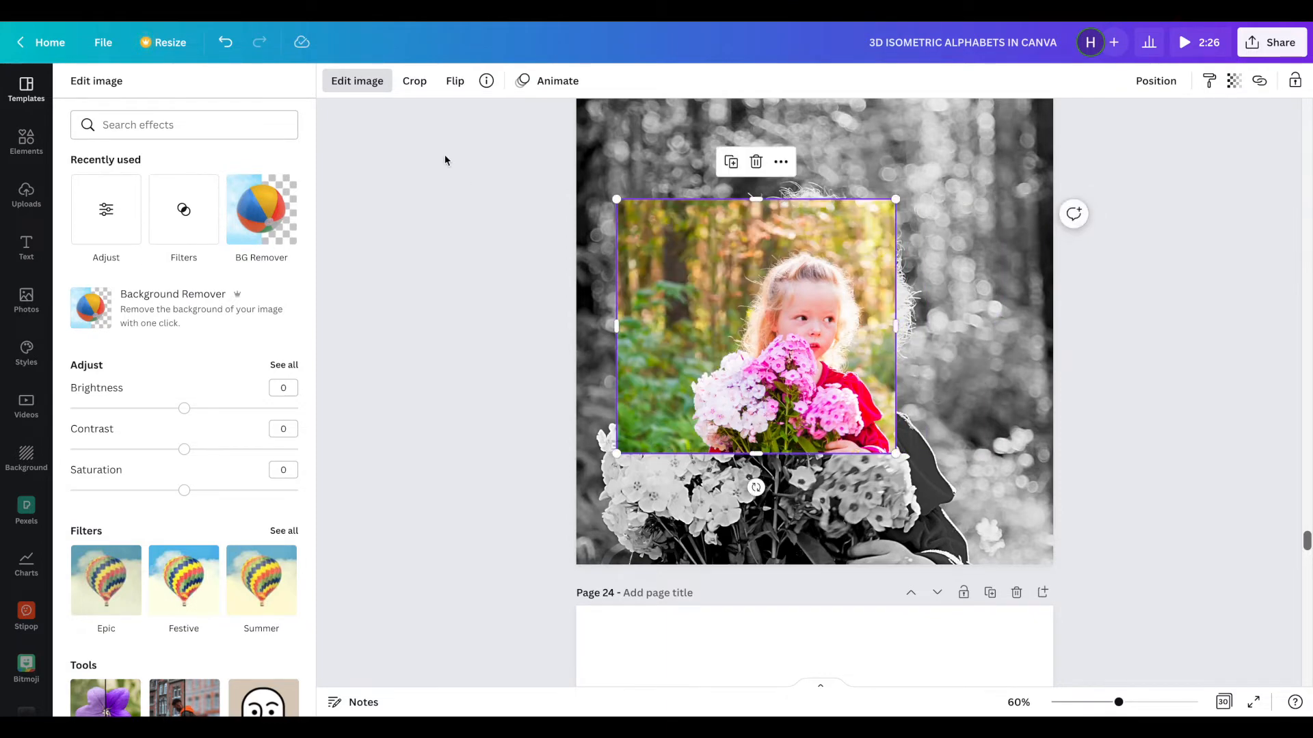
left_click(108, 303)
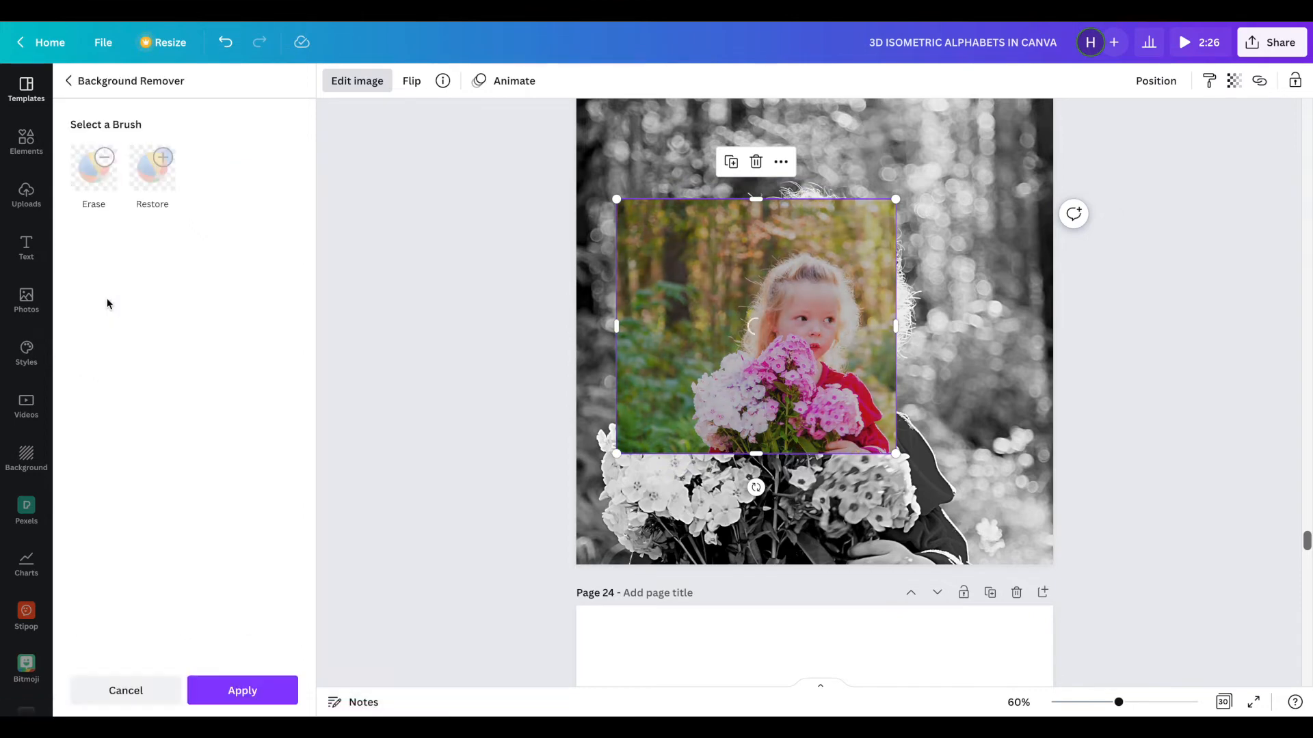
left_click(241, 693)
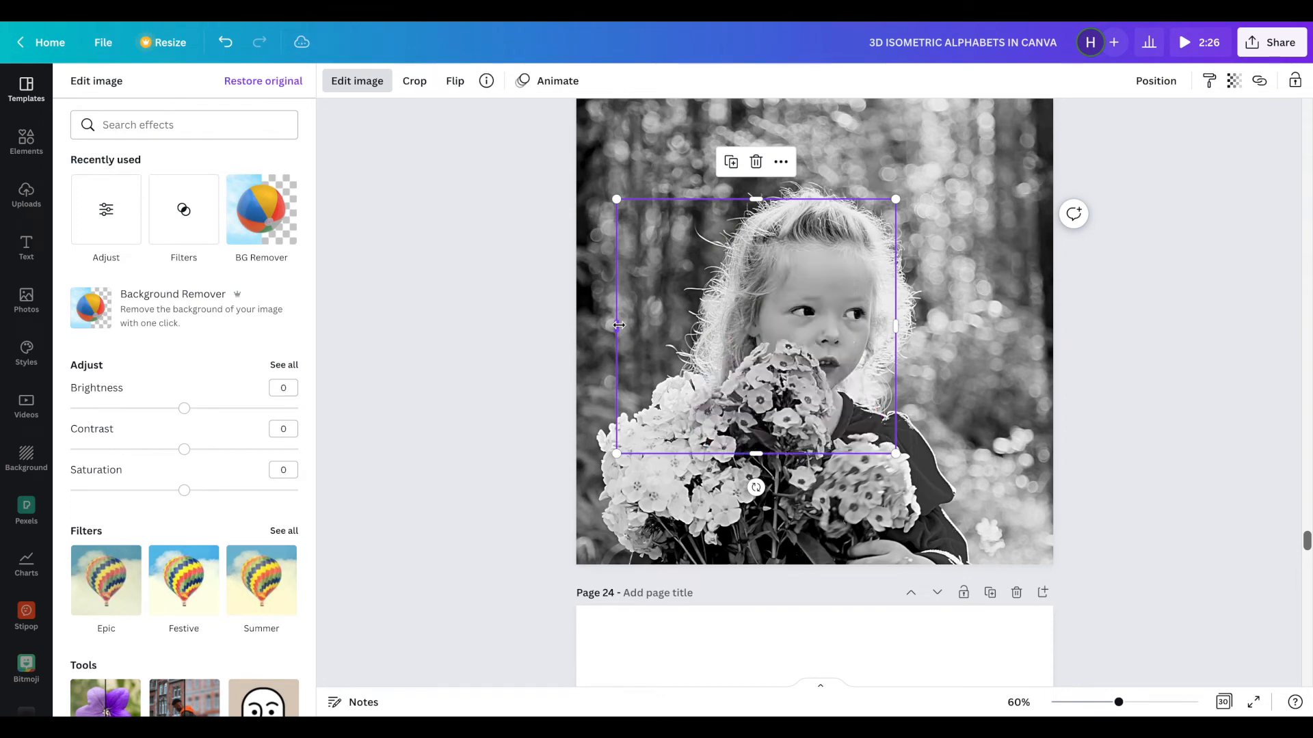
Step: Crop the cutout's empty left and top areas closer to the girl and set its transparency to about 75
left_click_drag(617, 335, 683, 340)
left_click_drag(792, 199, 793, 242)
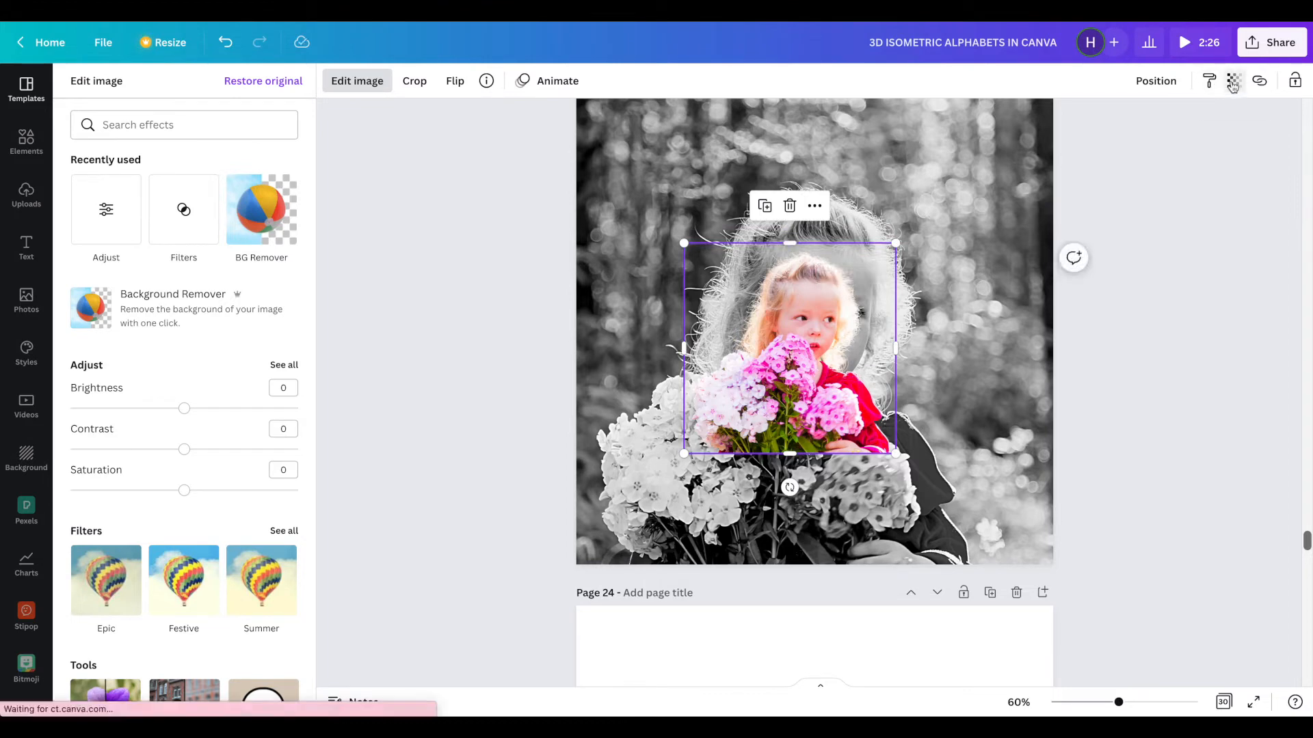
left_click(1234, 81)
left_click(1192, 141)
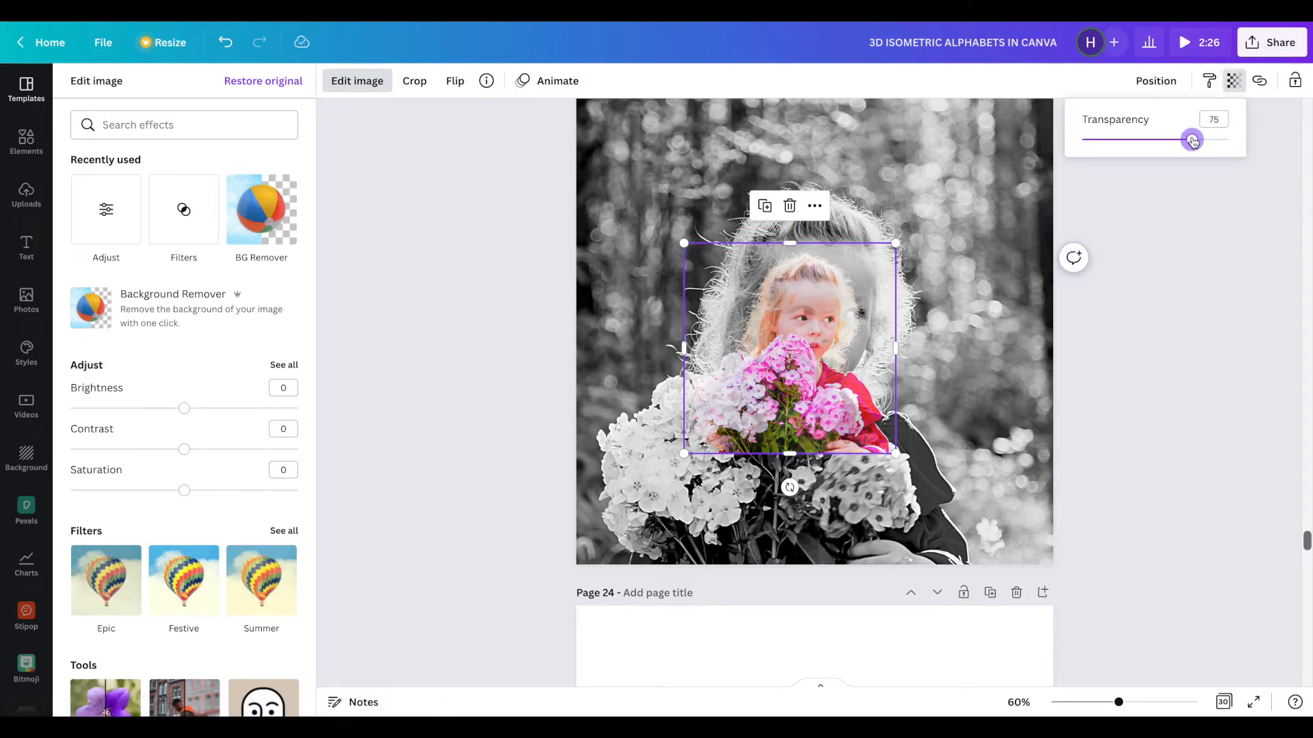
left_click_drag(1192, 141, 1189, 141)
Step: Enlarge the semi-transparent colour cutout to roughly the size of the black-and-white girl and move it over her
left_click(780, 372)
left_click_drag(780, 341, 787, 288)
left_click_drag(689, 401, 586, 541)
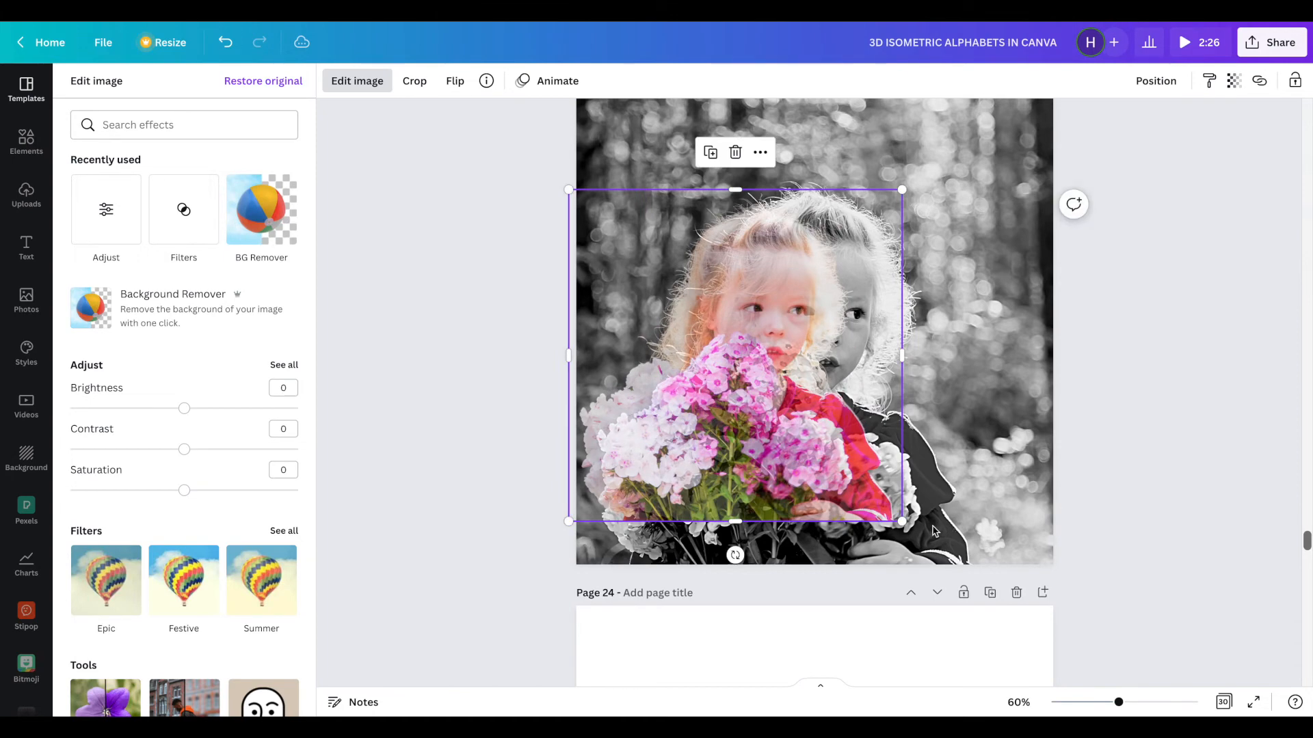
left_click_drag(920, 525, 950, 556)
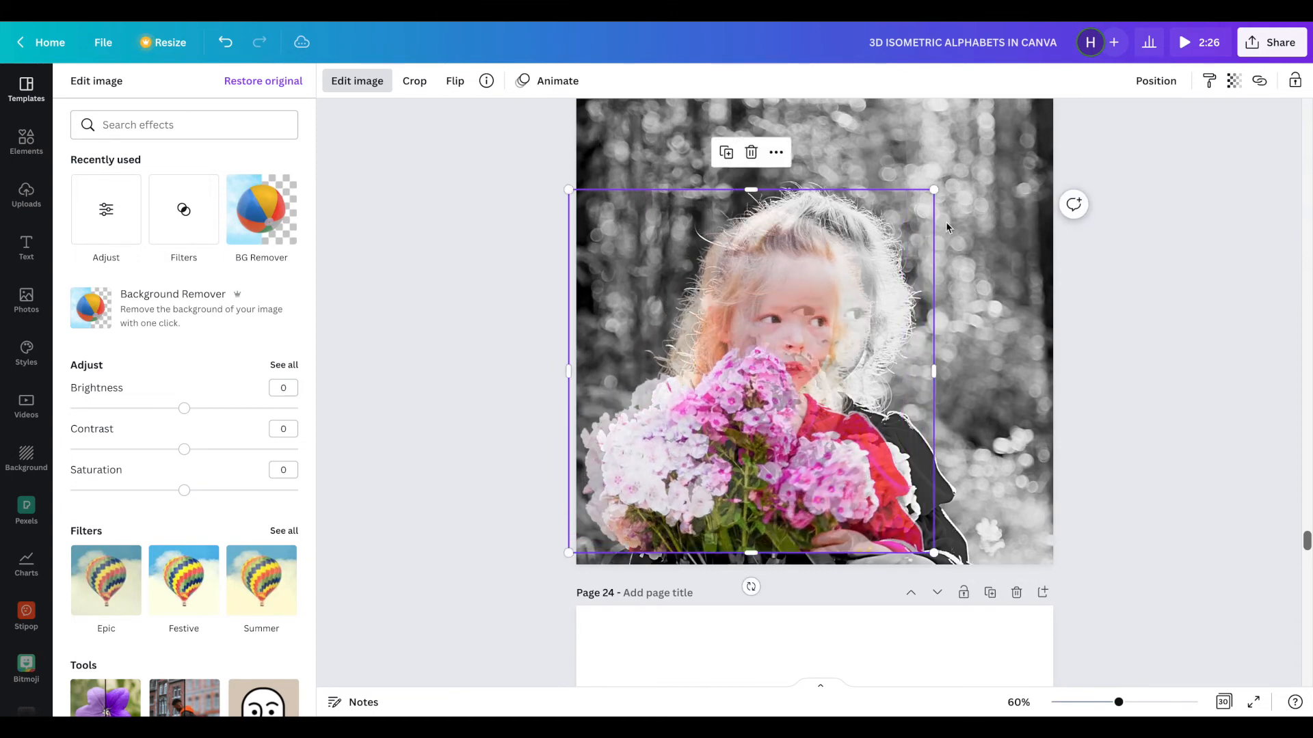
left_click_drag(935, 189, 972, 152)
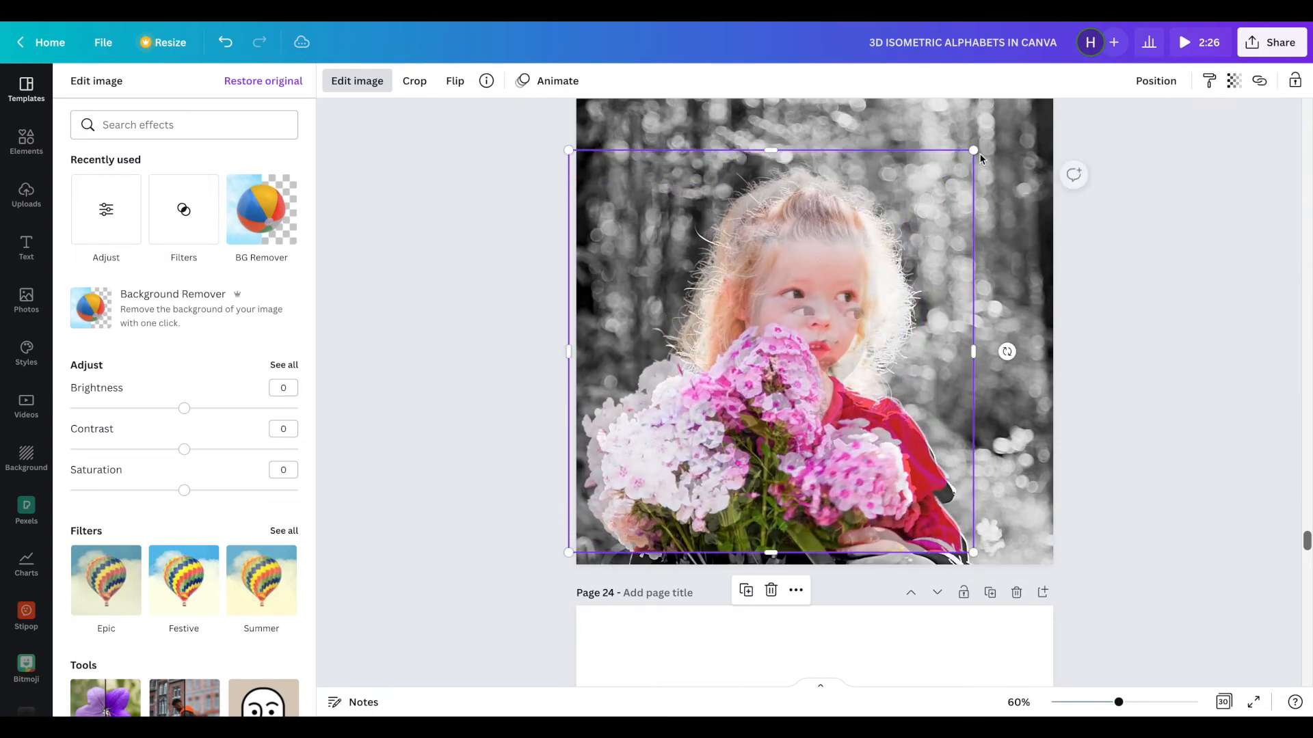
left_click_drag(803, 292, 809, 309)
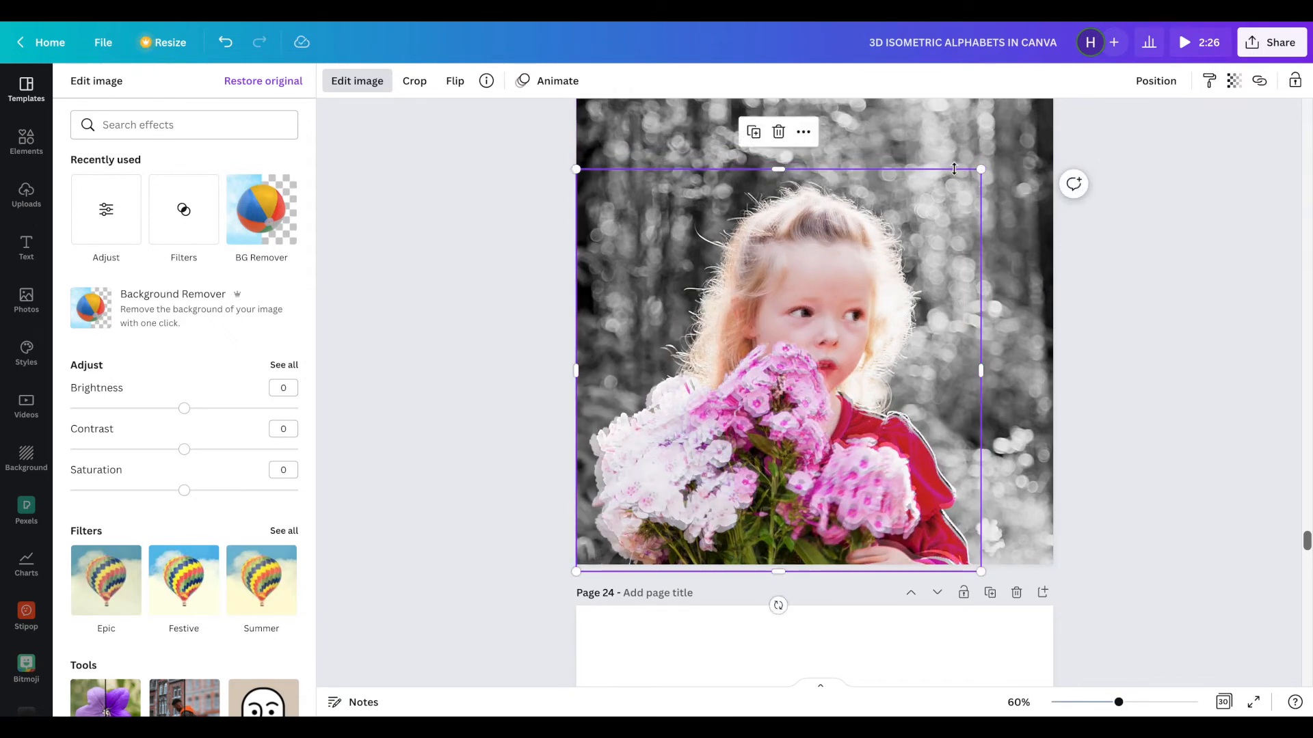
Step: Fine-tune the cutout's size and position to match the black-and-white girl's face and flowers, with its lower edge on the page's bottom edge
left_click_drag(981, 167, 997, 152)
left_click_drag(741, 358, 747, 361)
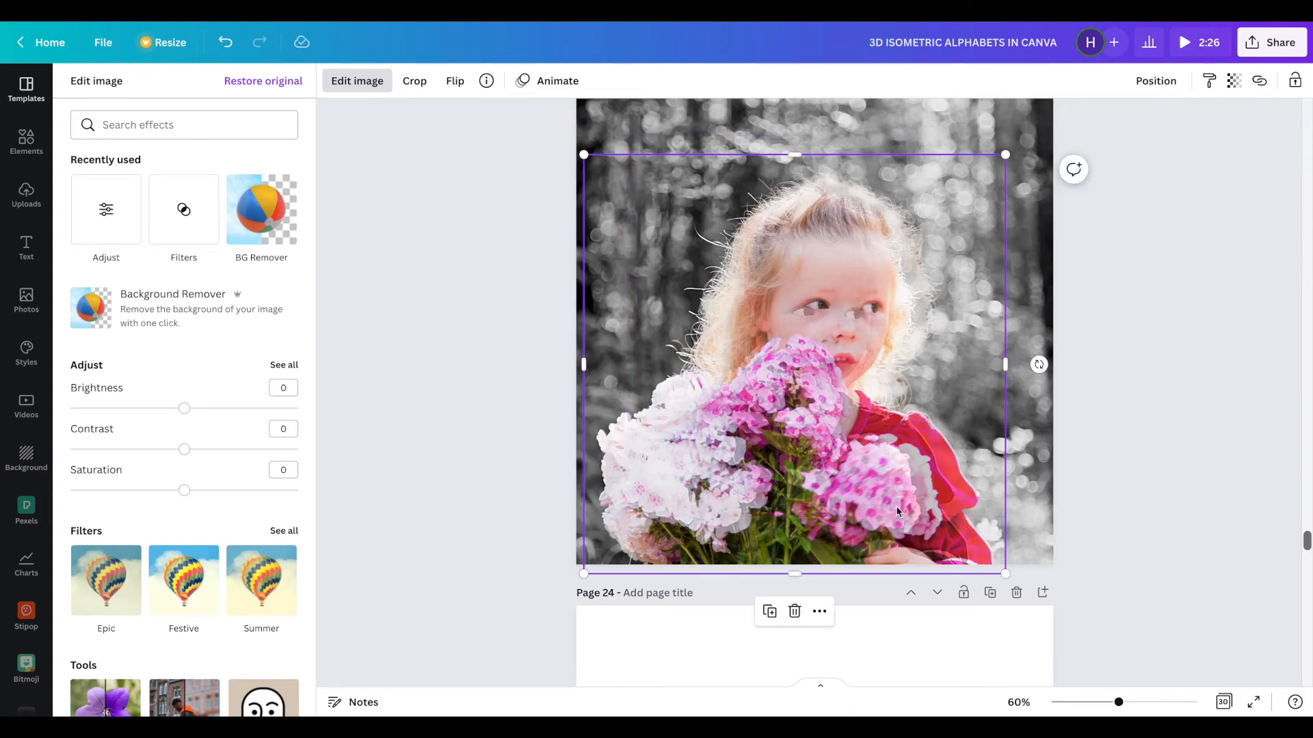
left_click_drag(1020, 579, 977, 558)
left_click_drag(861, 486, 860, 500)
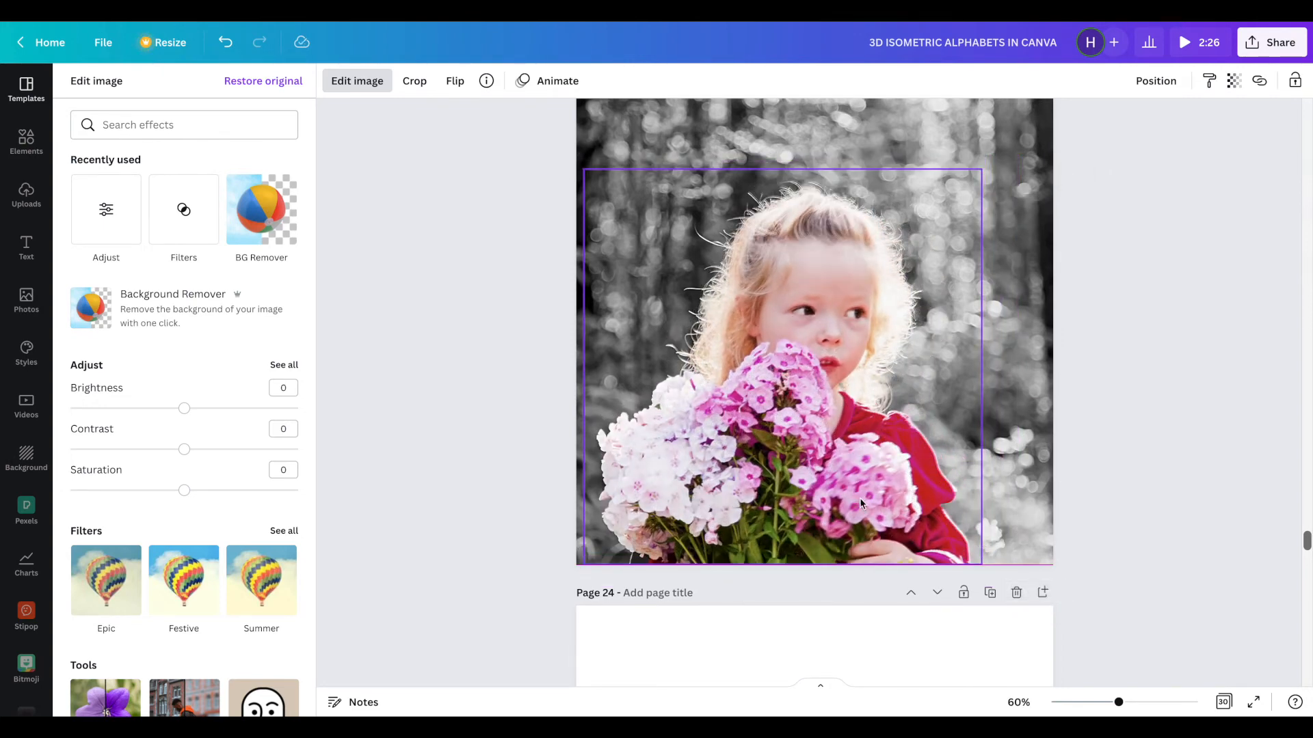
left_click_drag(860, 500, 860, 500)
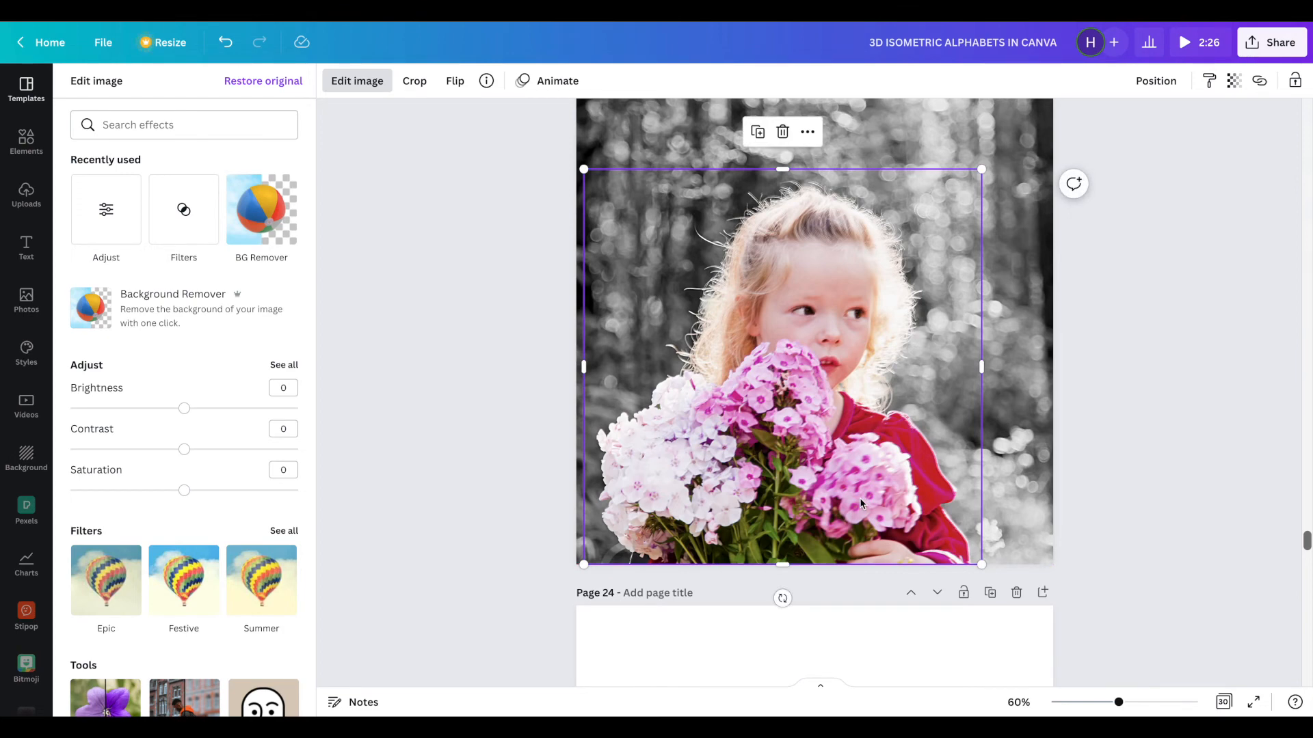
Step: Set the colour cutout's transparency to 100
left_click(1234, 80)
left_click_drag(1167, 143, 1272, 143)
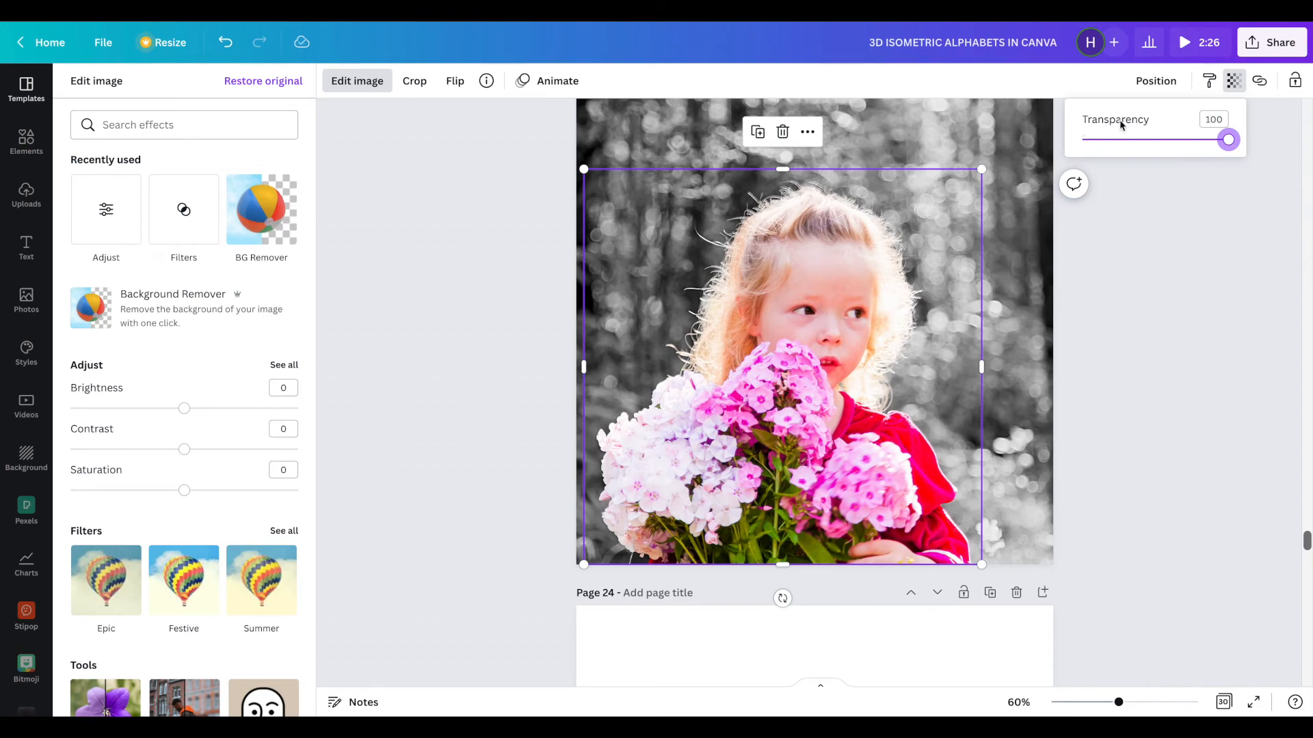
double_click(1014, 157)
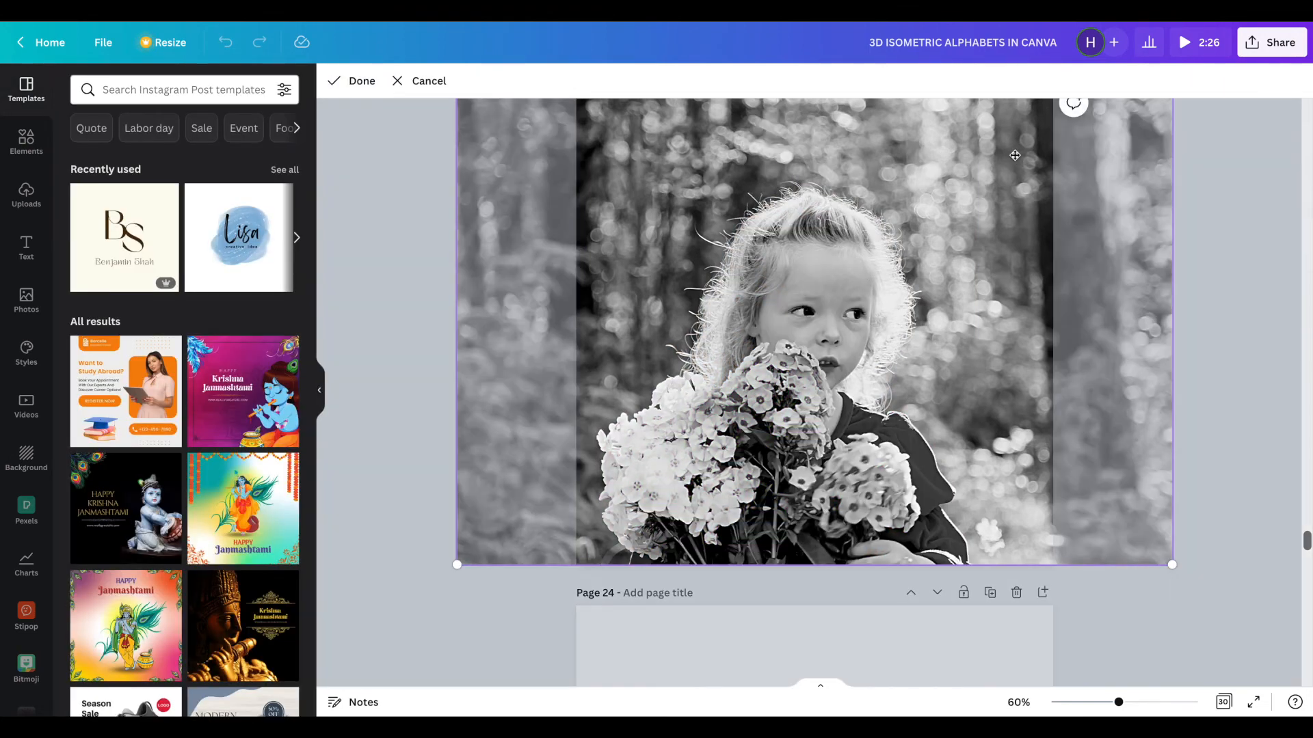
left_click(383, 443)
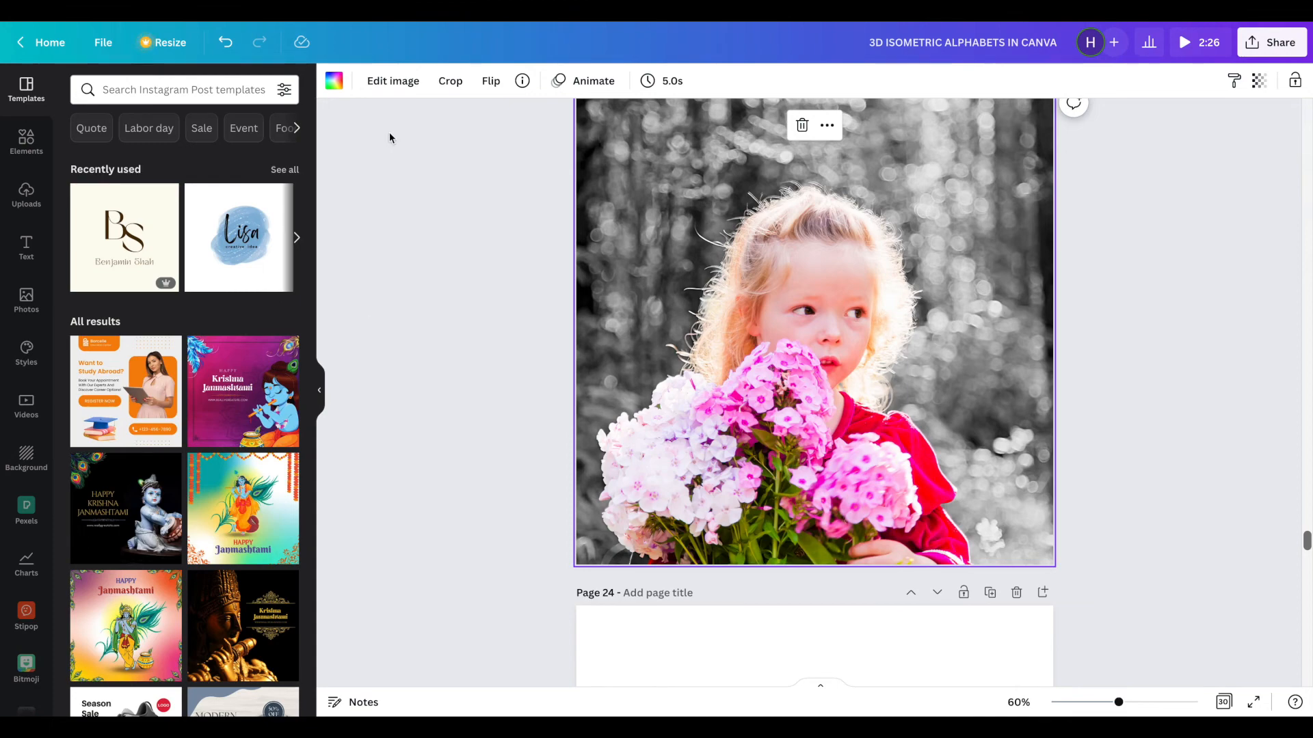
Step: Move page 24 with the original colour photo up one position, ahead of the color pop page
scroll(466, 453, "up", 2)
scroll(466, 453, "down", 2)
scroll(466, 457, "down", 4)
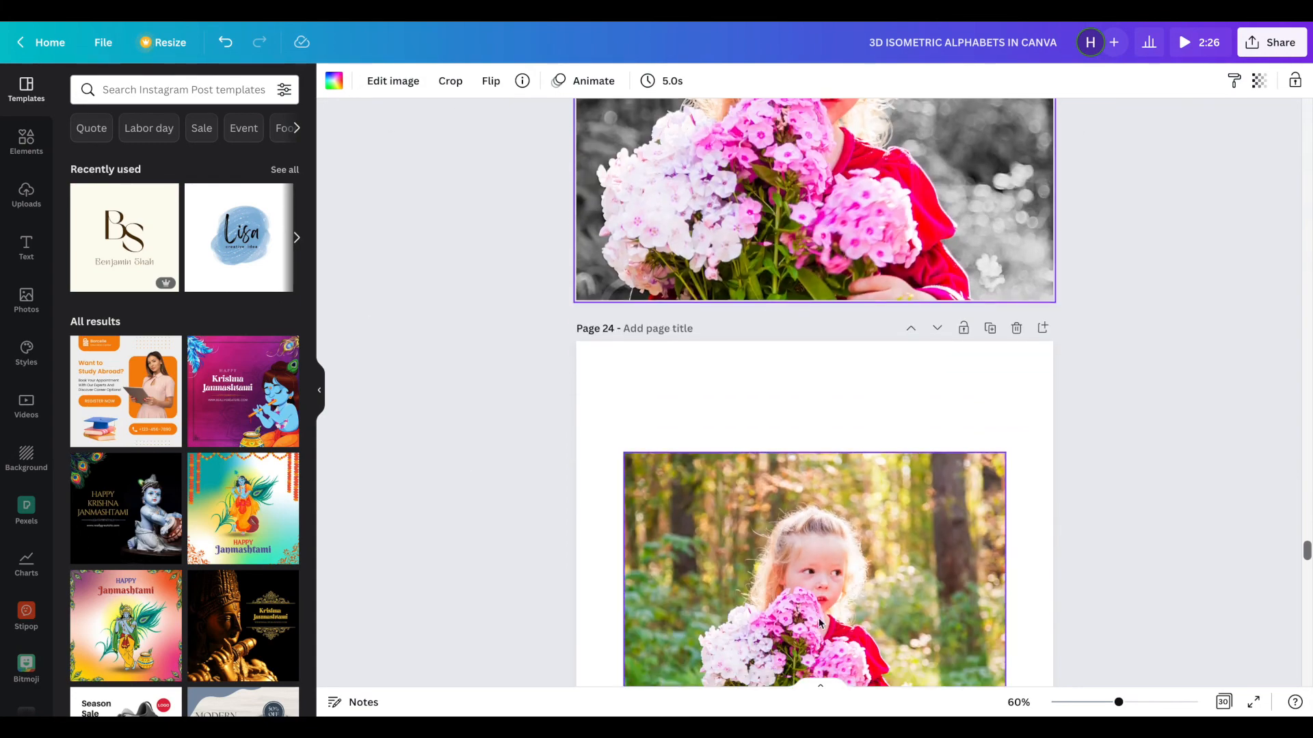
left_click(911, 329)
scroll(866, 425, "down", 2)
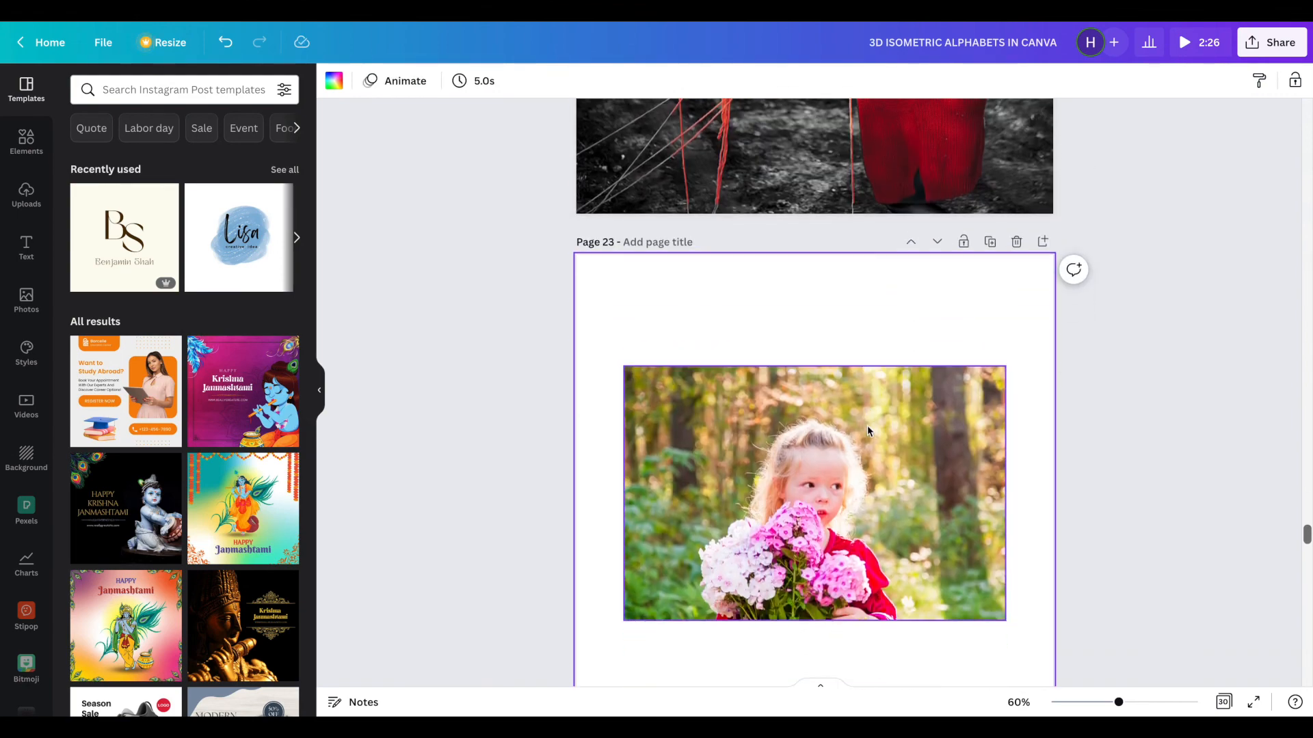
Step: Enlarge the original colour photo on page 23 to span the full page width
left_click(831, 468)
left_click_drag(1006, 587, 1055, 616)
left_click_drag(624, 618, 575, 650)
Step: Compare the original colour photo on page 23 with the color pop version on page 24
scroll(741, 489, "down", 7)
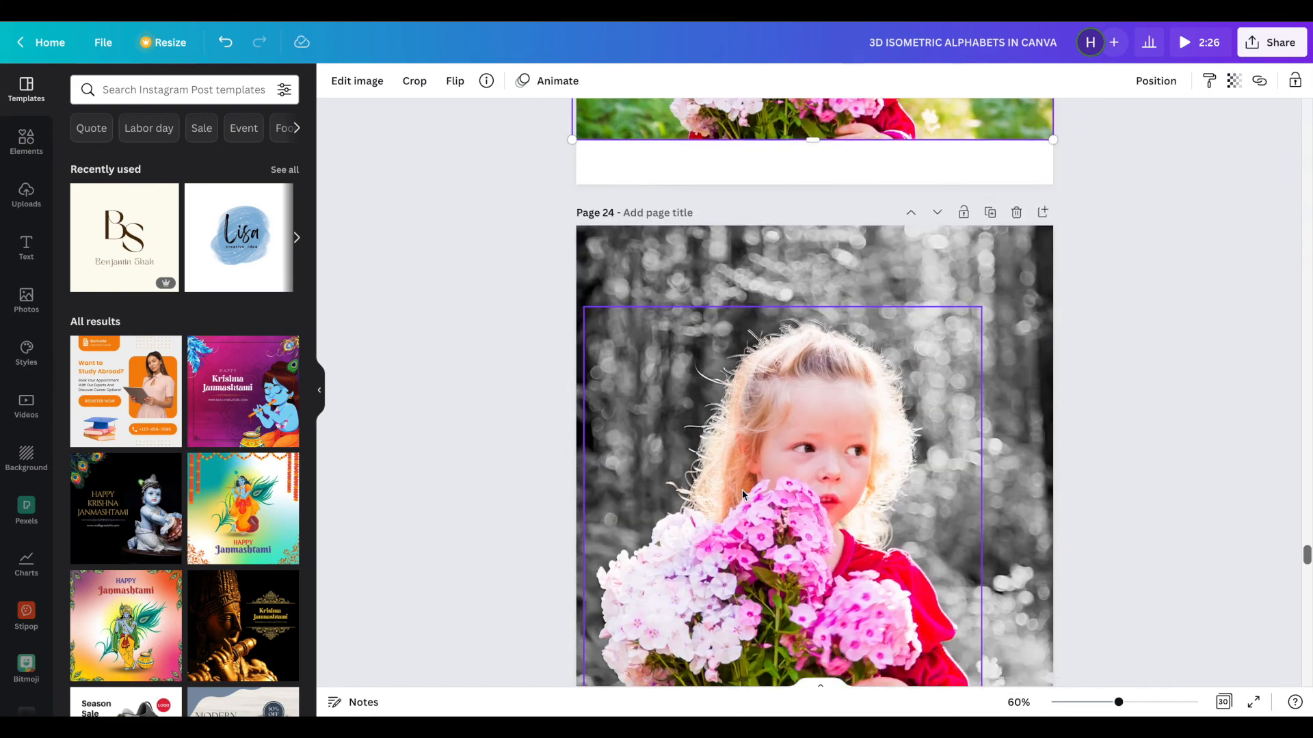
scroll(742, 493, "down", 1)
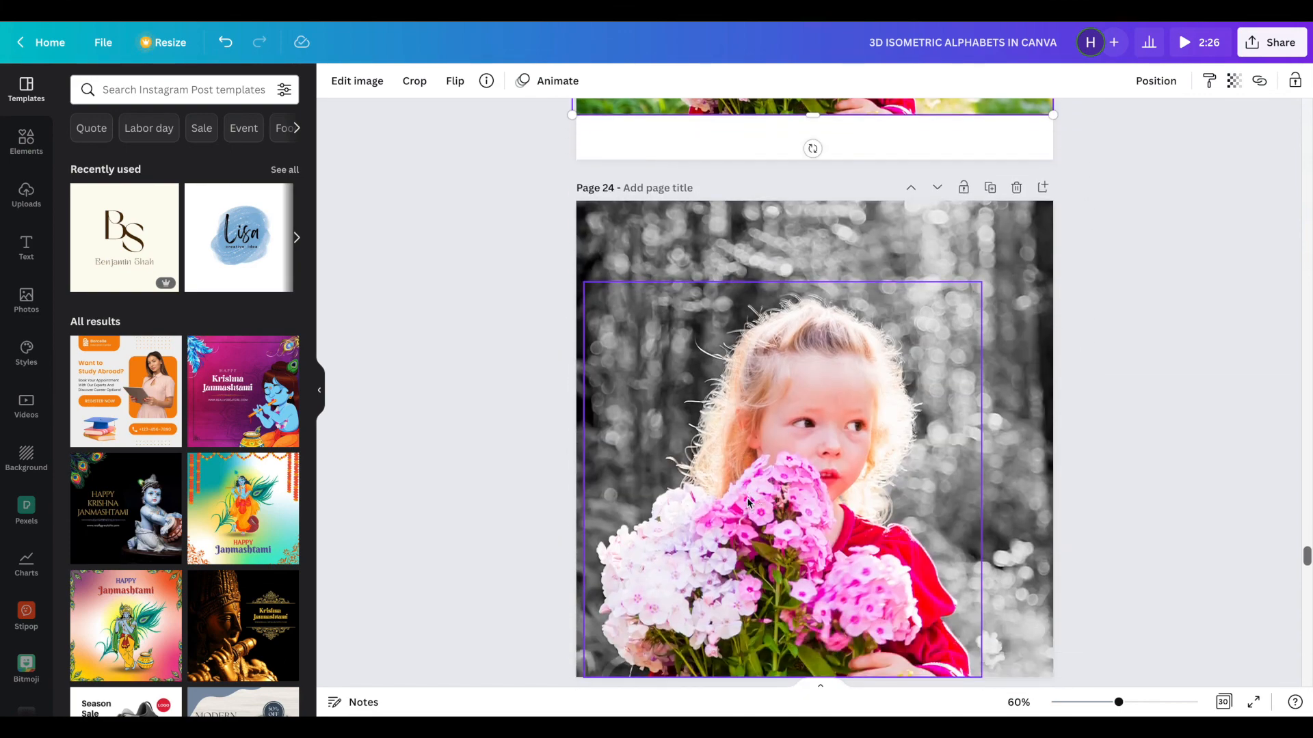
scroll(749, 504, "up", 7)
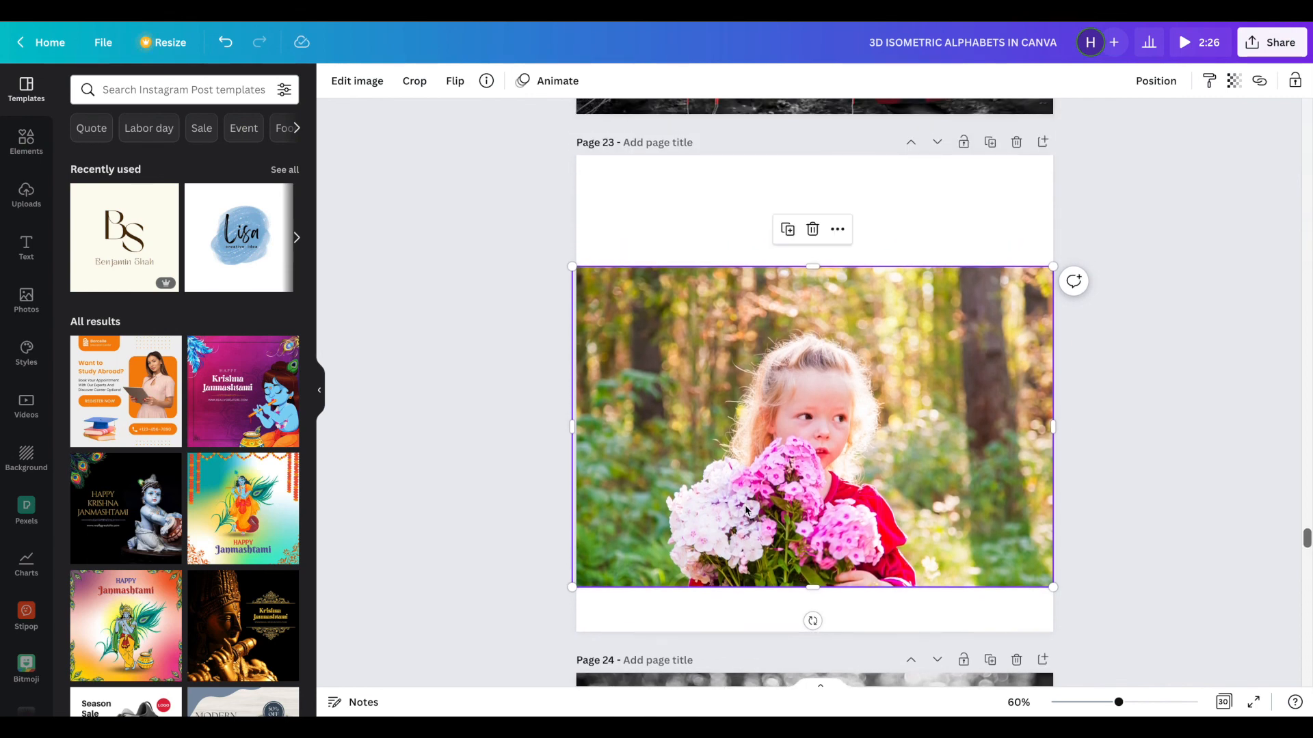
scroll(746, 510, "down", 5)
scroll(745, 510, "down", 1)
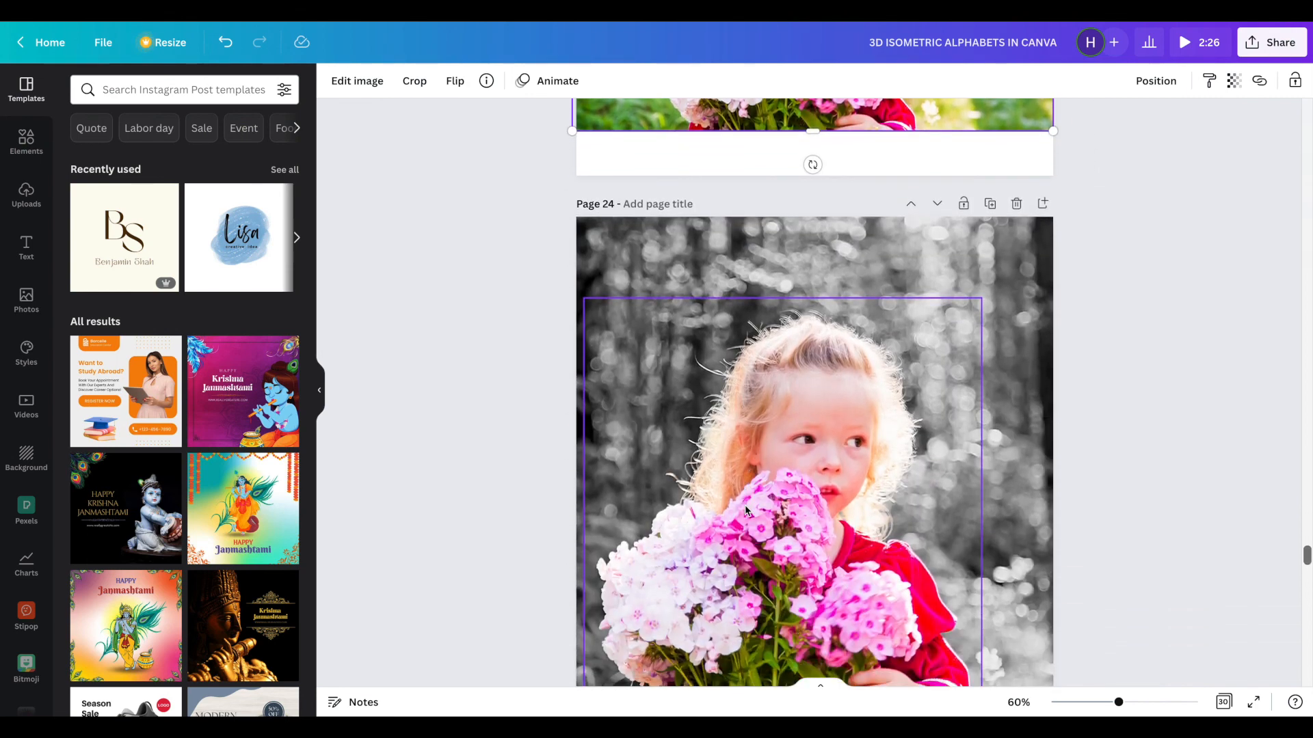